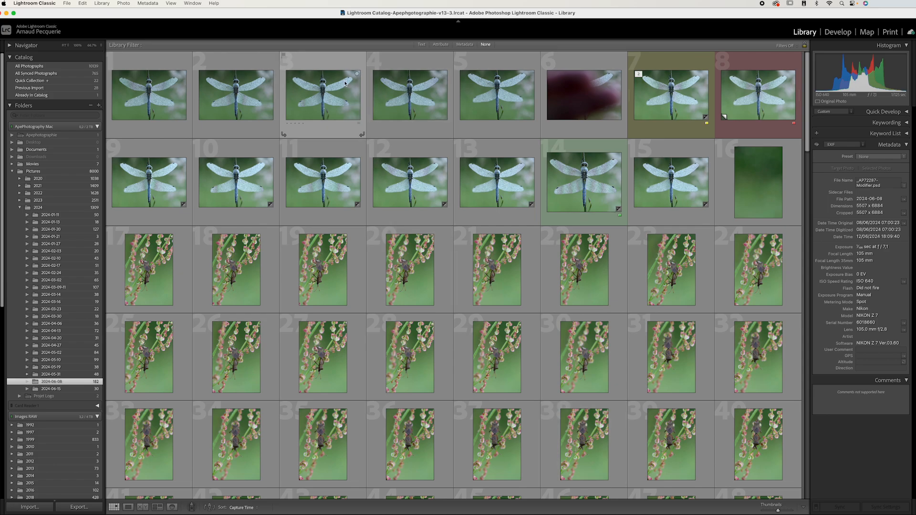
Step: Examine the first dragonfly shots in the folder at full size to compare where each is in focus, and return to the grid
{"action": "left_click", "coordinate": [156, 95]}
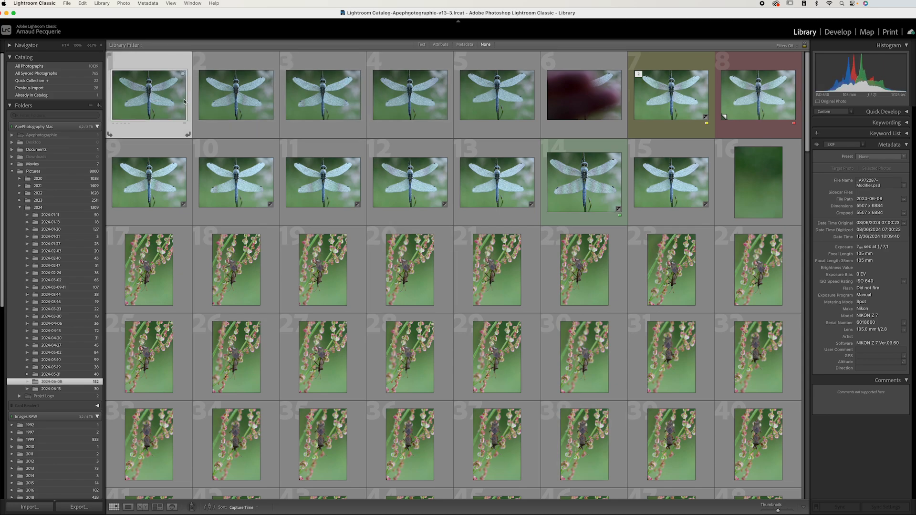
{"action": "left_click", "coordinate": [496, 95], "text": "shift"}
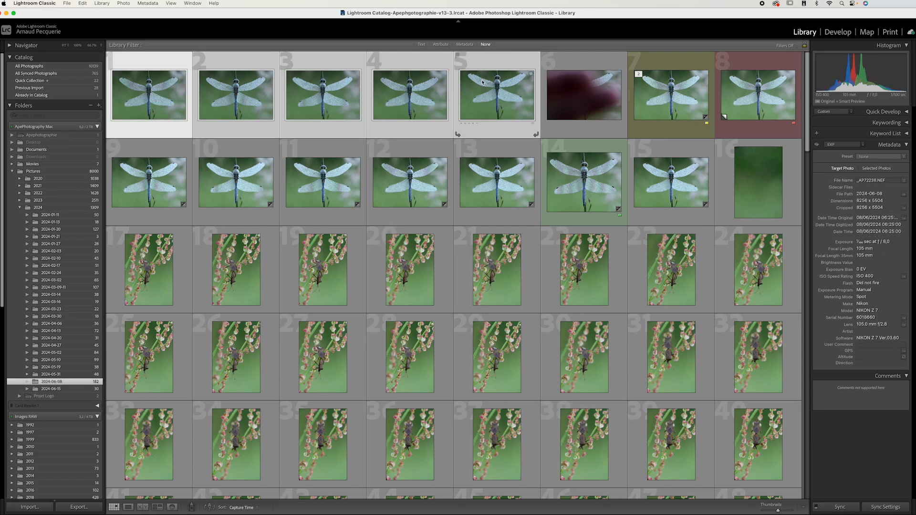
{"action": "double_click", "coordinate": [158, 93]}
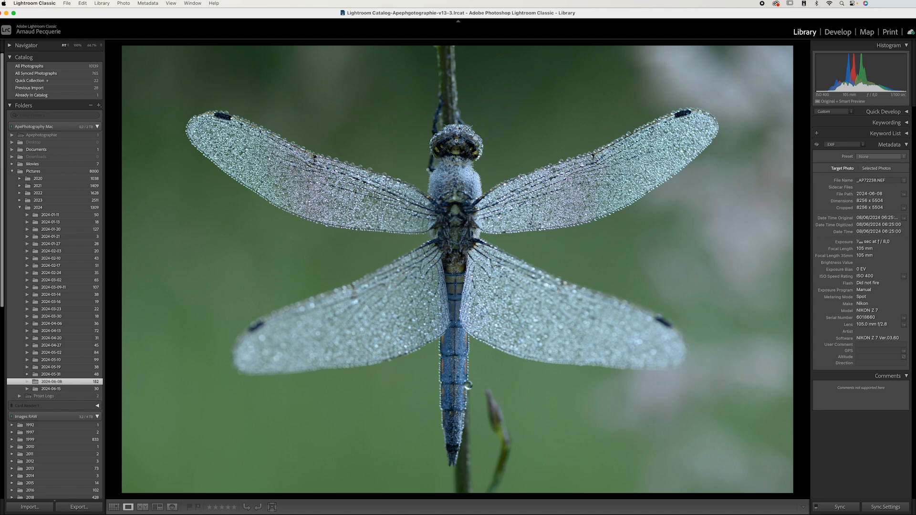
{"action": "key", "text": "Right"}
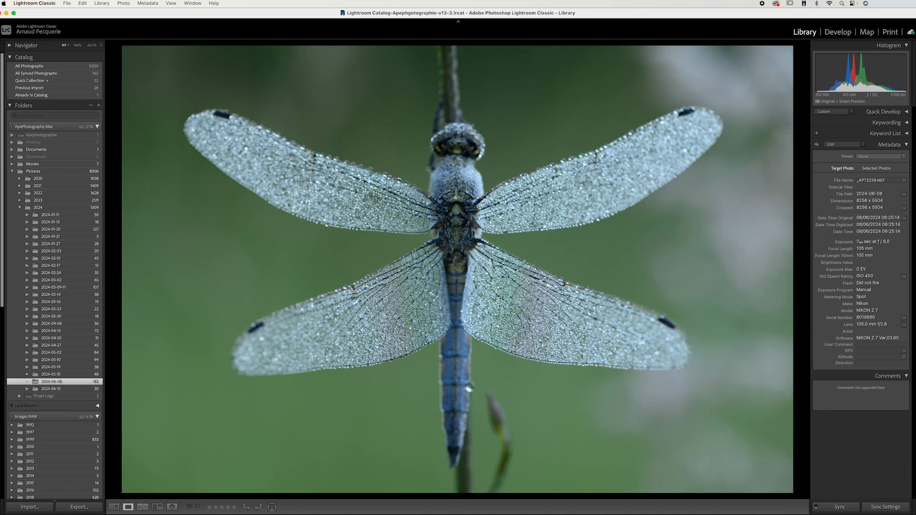
{"action": "key", "text": "Right"}
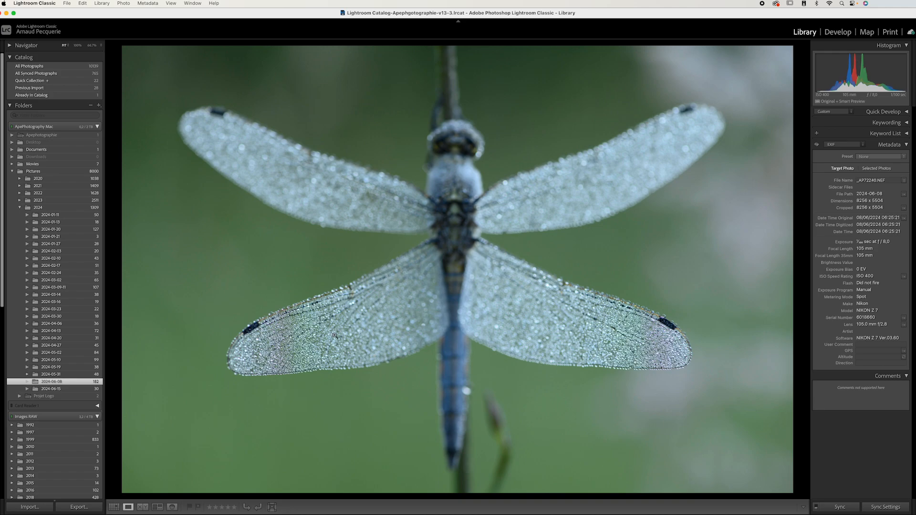
{"action": "key", "text": "Right"}
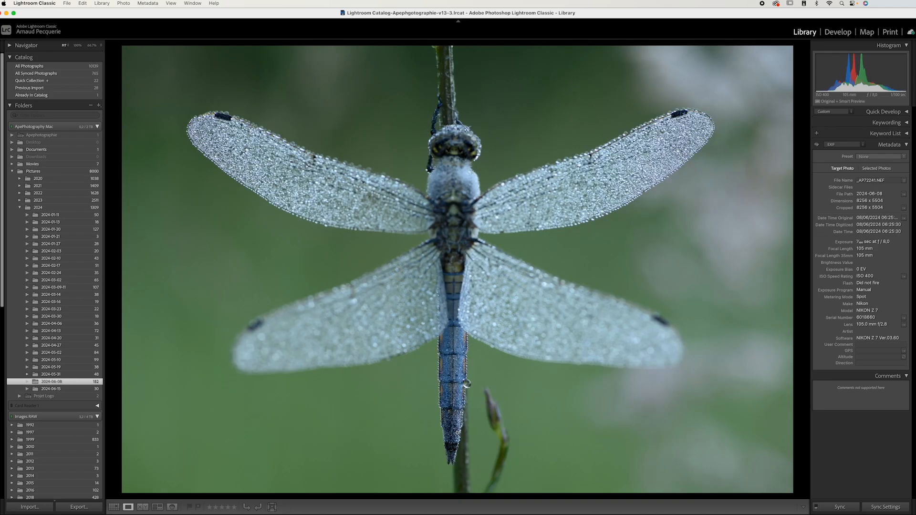
{"action": "key", "text": "Right"}
{"action": "key", "text": "Left"}
{"action": "left_click", "coordinate": [115, 504]}
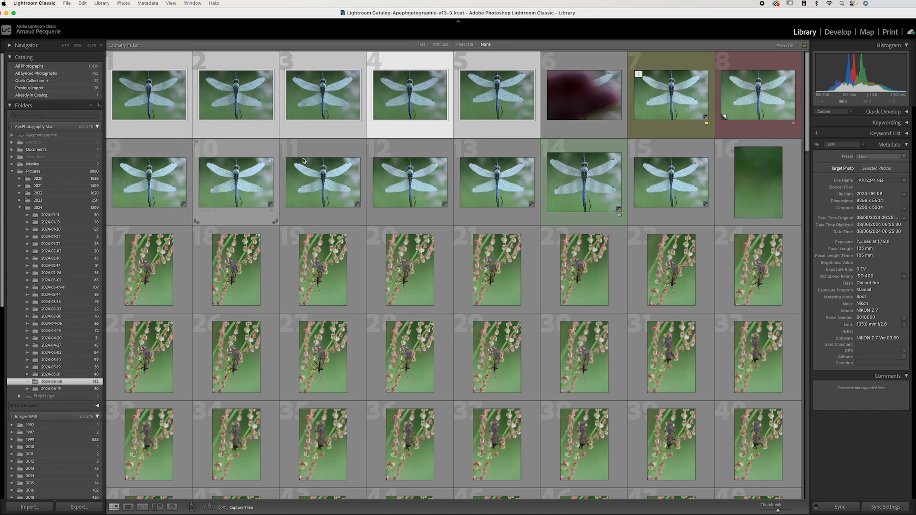
Step: Open only the first dragonfly photo in the Develop module
{"action": "left_click", "coordinate": [152, 155]}
{"action": "left_click", "coordinate": [152, 116]}
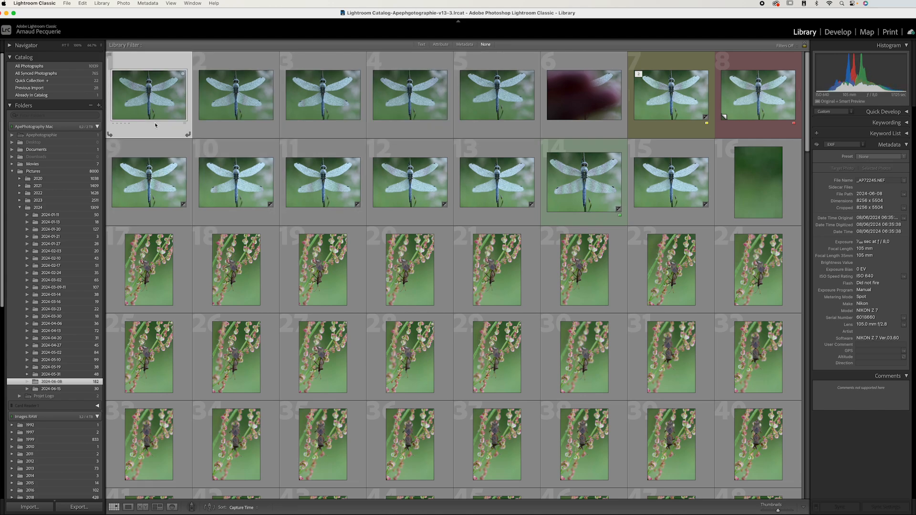
{"action": "double_click", "coordinate": [156, 93]}
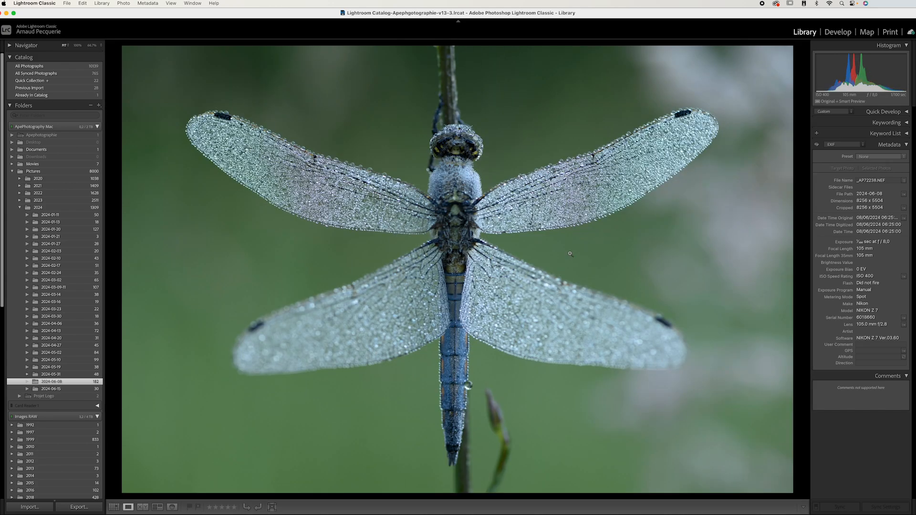
{"action": "left_click", "coordinate": [836, 31]}
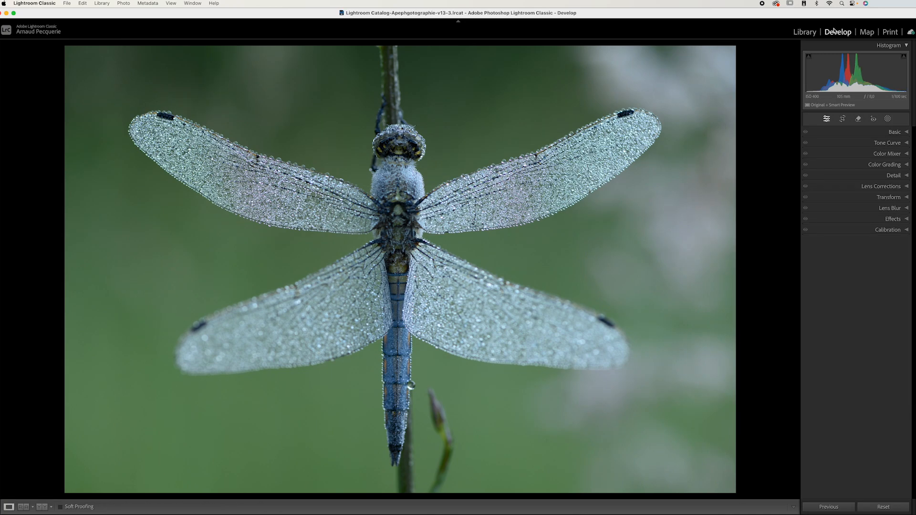
Step: Set the photo's basic tones to Highlights +54, Shadows -48, Whites +10 and Blacks -14
{"action": "left_click", "coordinate": [875, 134]}
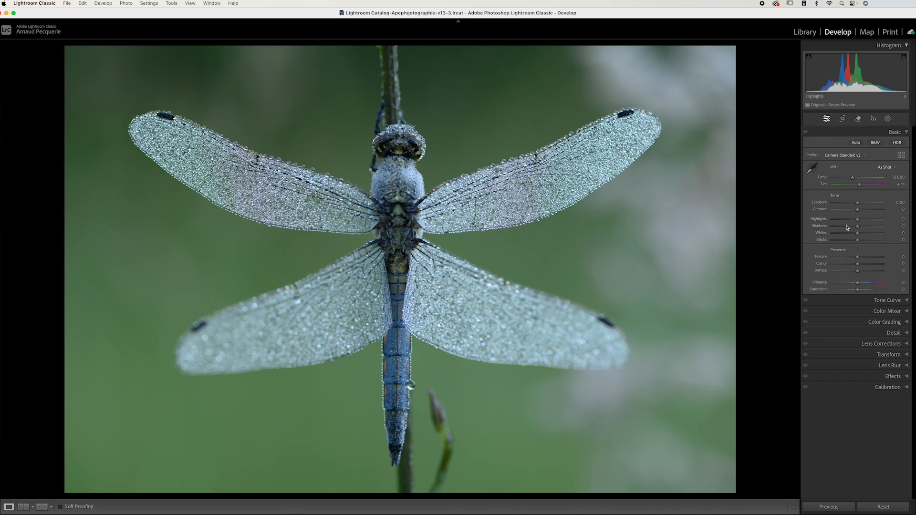
{"action": "mouse_move", "coordinate": [858, 221]}
{"action": "left_mouse_down"}
{"action": "mouse_move", "coordinate": [874, 221]}
{"action": "mouse_move", "coordinate": [846, 230]}
{"action": "left_mouse_up"}
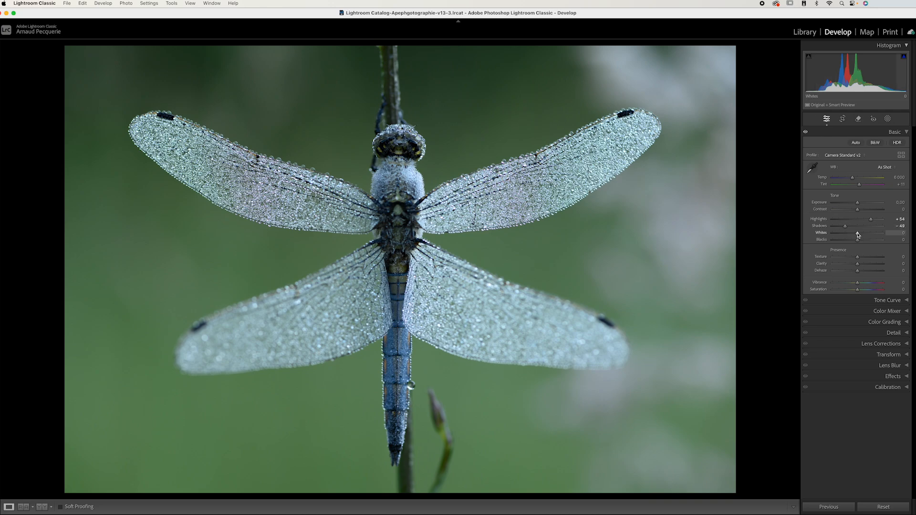
{"action": "left_click_drag", "start_coordinate": [857, 234], "coordinate": [864, 234]}
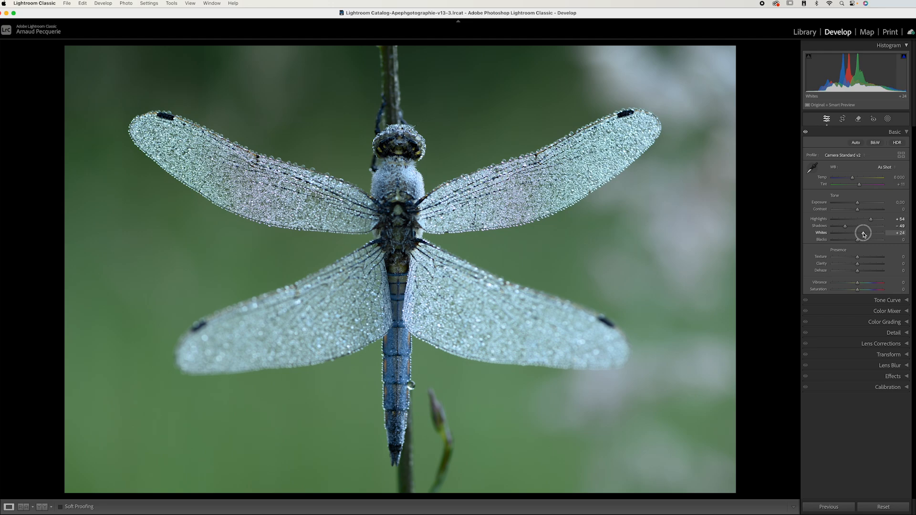
{"action": "key", "text": "alt"}
{"action": "mouse_move", "coordinate": [864, 234]}
{"action": "left_mouse_down"}
{"action": "mouse_move", "coordinate": [878, 234]}
{"action": "mouse_move", "coordinate": [837, 241]}
{"action": "mouse_move", "coordinate": [853, 243]}
{"action": "left_mouse_up"}
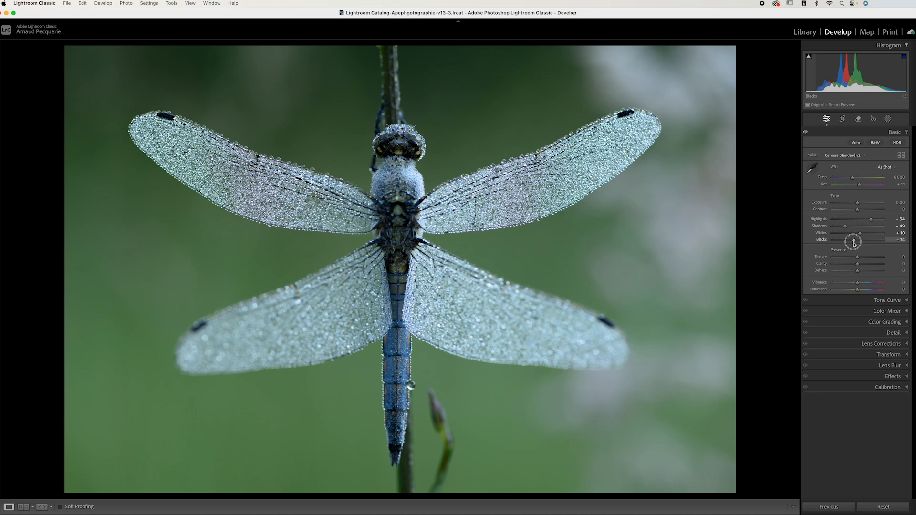
Step: Shape the point curve by lowering the white point to output 250 and placing points at about 60/56 and 213/211, and compare the effect
{"action": "left_click", "coordinate": [906, 300]}
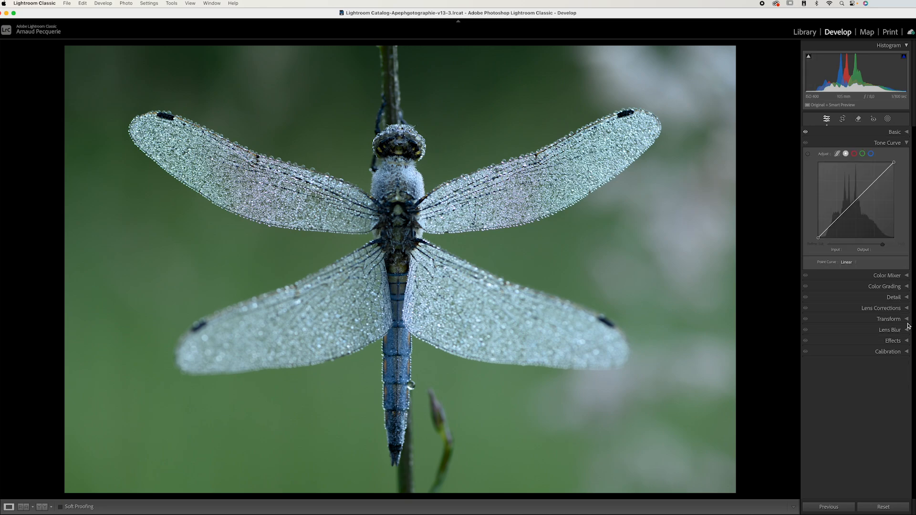
{"action": "left_click", "coordinate": [894, 163]}
{"action": "left_click_drag", "start_coordinate": [895, 164], "coordinate": [895, 166]}
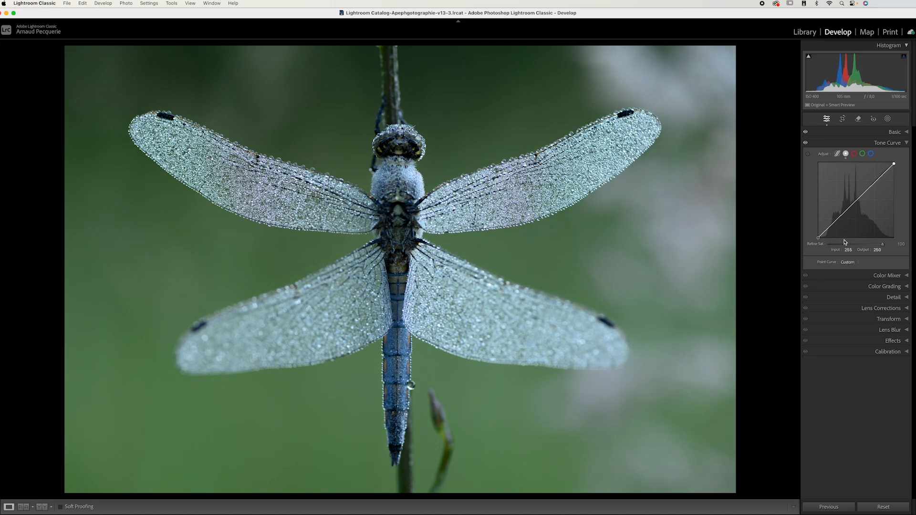
{"action": "left_click_drag", "start_coordinate": [819, 240], "coordinate": [817, 237]}
{"action": "left_click", "coordinate": [834, 222]}
{"action": "left_click_drag", "start_coordinate": [835, 222], "coordinate": [835, 221]}
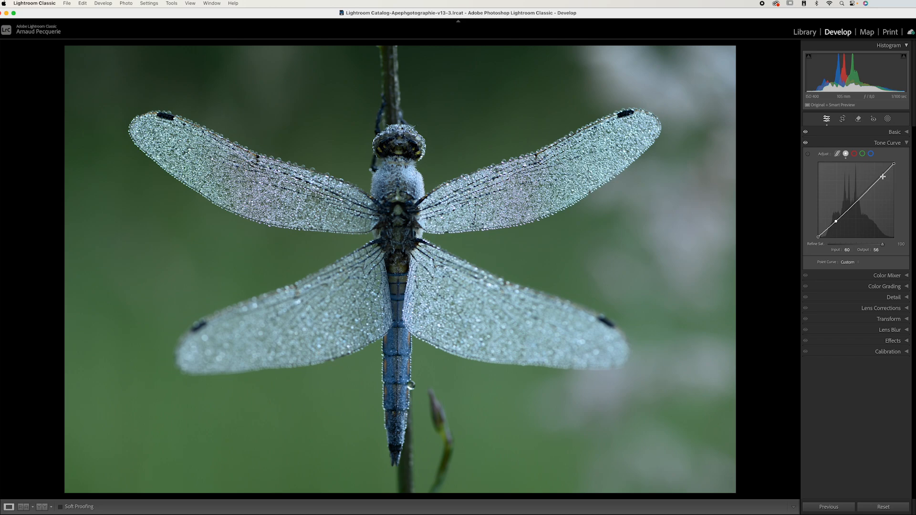
{"action": "left_click_drag", "start_coordinate": [881, 175], "coordinate": [882, 176]}
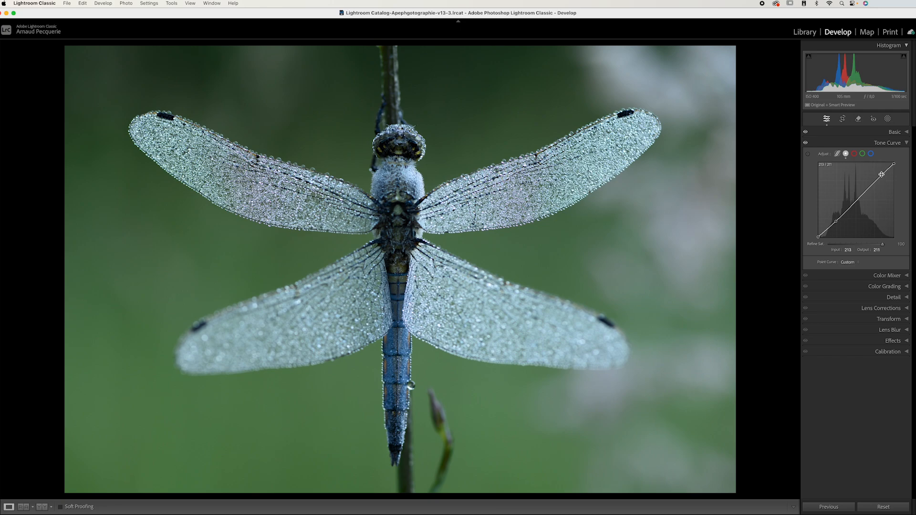
{"action": "left_click", "coordinate": [805, 144]}
Step: Adjust the photo's Texture and Clarity in the basic adjustments
{"action": "left_click", "coordinate": [868, 132]}
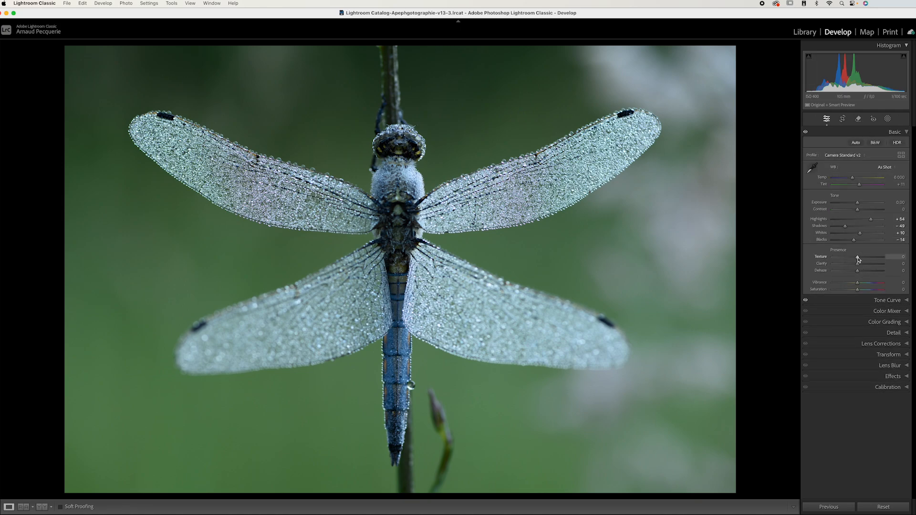
{"action": "left_click_drag", "start_coordinate": [857, 259], "coordinate": [851, 264]}
Step: Sharpen the photo with Amount 77, Radius 1.5, Detail 79 and Masking 88, checking the dragonfly's head and wings up close
{"action": "left_click", "coordinate": [891, 333]}
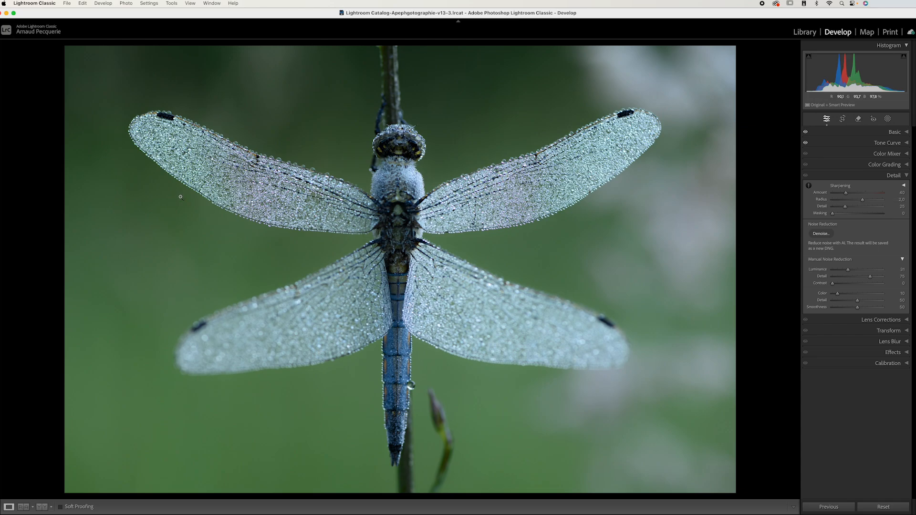
{"action": "left_click_drag", "start_coordinate": [517, 280], "coordinate": [238, 124]}
{"action": "left_click_drag", "start_coordinate": [315, 82], "coordinate": [475, 244]}
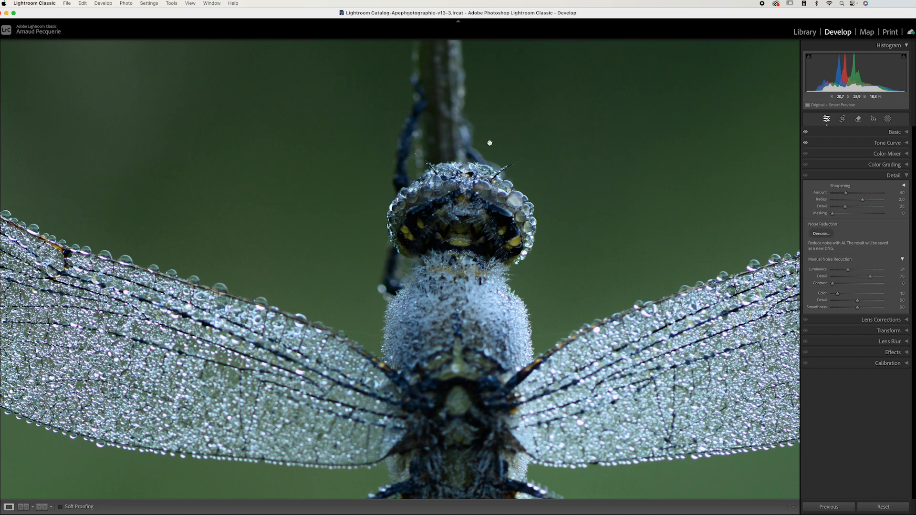
{"action": "left_click_drag", "start_coordinate": [505, 282], "coordinate": [429, 294]}
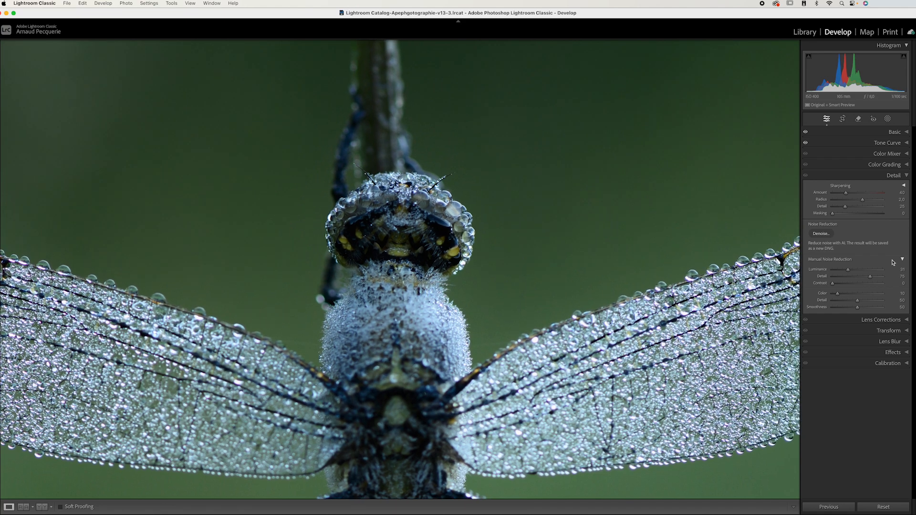
{"action": "left_click_drag", "start_coordinate": [845, 193], "coordinate": [854, 194]}
{"action": "mouse_move", "coordinate": [844, 207]}
{"action": "left_mouse_down"}
{"action": "mouse_move", "coordinate": [871, 206]}
{"action": "mouse_move", "coordinate": [852, 202]}
{"action": "left_mouse_up"}
{"action": "left_click", "coordinate": [805, 175]}
{"action": "key", "text": "alt"}
{"action": "left_click_drag", "start_coordinate": [832, 215], "coordinate": [876, 219]}
{"action": "left_click", "coordinate": [580, 354]}
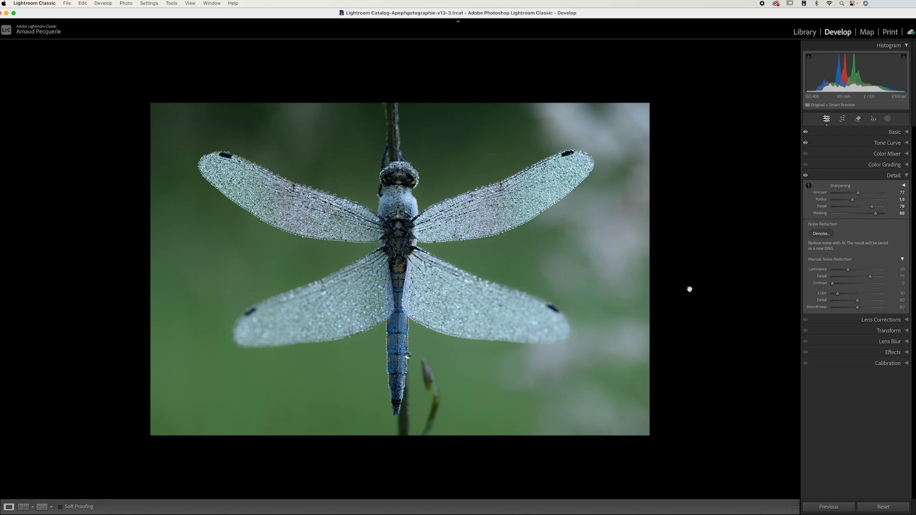
Step: Add a narrow vertical radial gradient mask covering the dragonfly's head, thorax and upper abdomen
{"action": "left_click", "coordinate": [887, 119]}
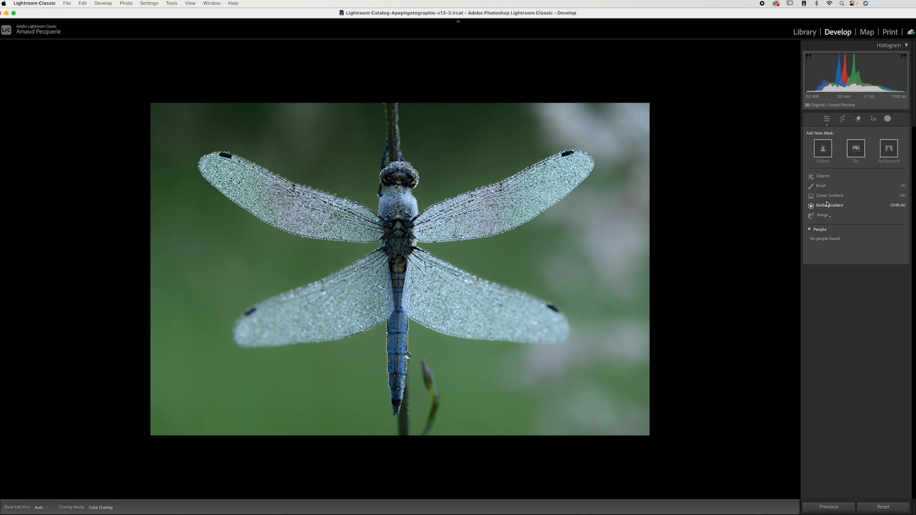
{"action": "left_click", "coordinate": [826, 205]}
{"action": "mouse_move", "coordinate": [402, 204]}
{"action": "left_mouse_down"}
{"action": "mouse_move", "coordinate": [404, 255]}
{"action": "mouse_move", "coordinate": [419, 260]}
{"action": "left_mouse_up"}
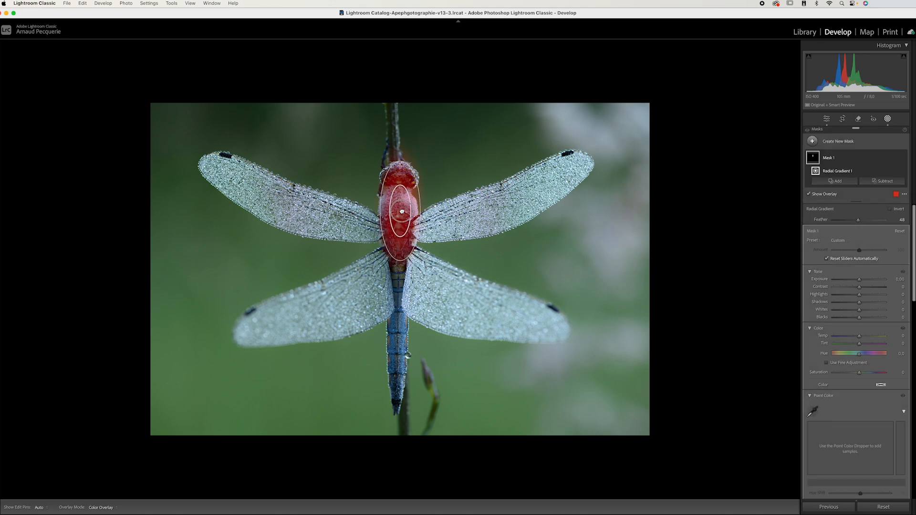
{"action": "left_click_drag", "start_coordinate": [402, 211], "coordinate": [399, 211]}
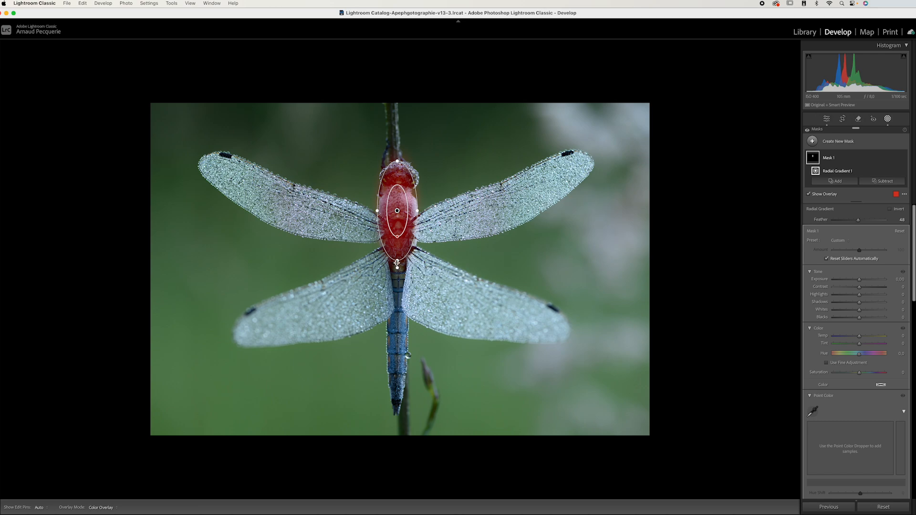
{"action": "left_click_drag", "start_coordinate": [397, 262], "coordinate": [397, 283]}
{"action": "left_click_drag", "start_coordinate": [396, 213], "coordinate": [396, 227]}
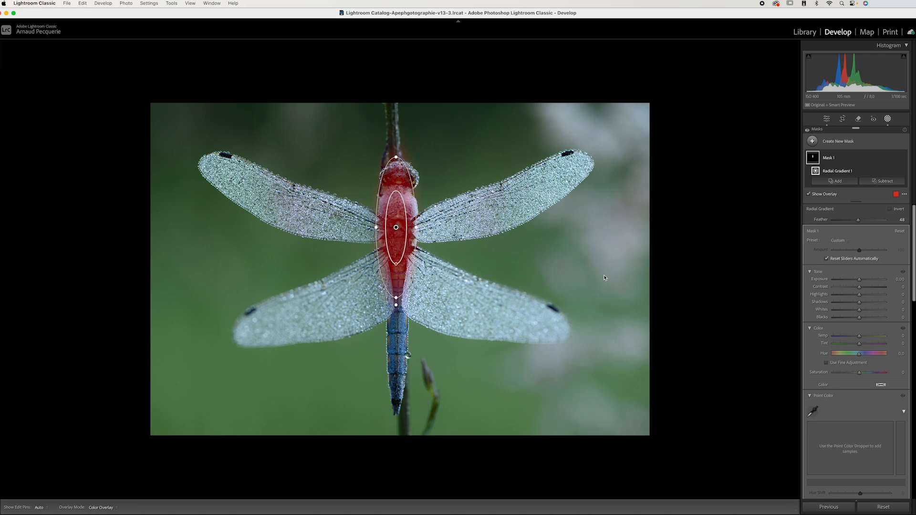
Step: Set the mask's Exposure to 0.37 and Highlights to 18, lower its Shadows slightly, compare the effect and leave masking
{"action": "left_click_drag", "start_coordinate": [859, 280], "coordinate": [858, 302]}
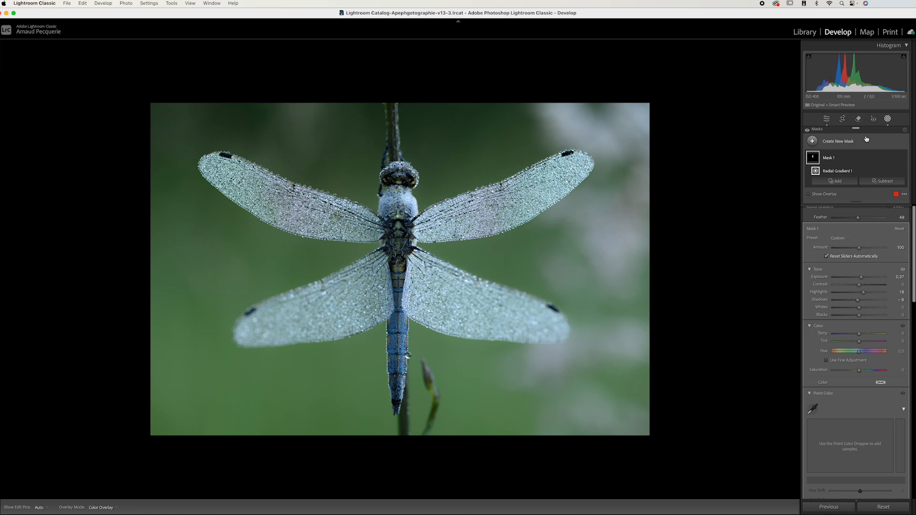
{"action": "left_click", "coordinate": [904, 158]}
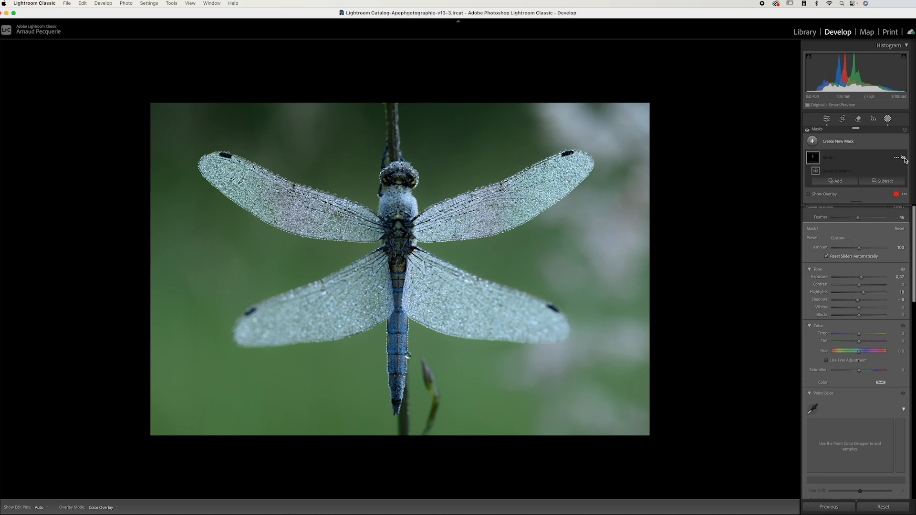
{"action": "left_click", "coordinate": [904, 159]}
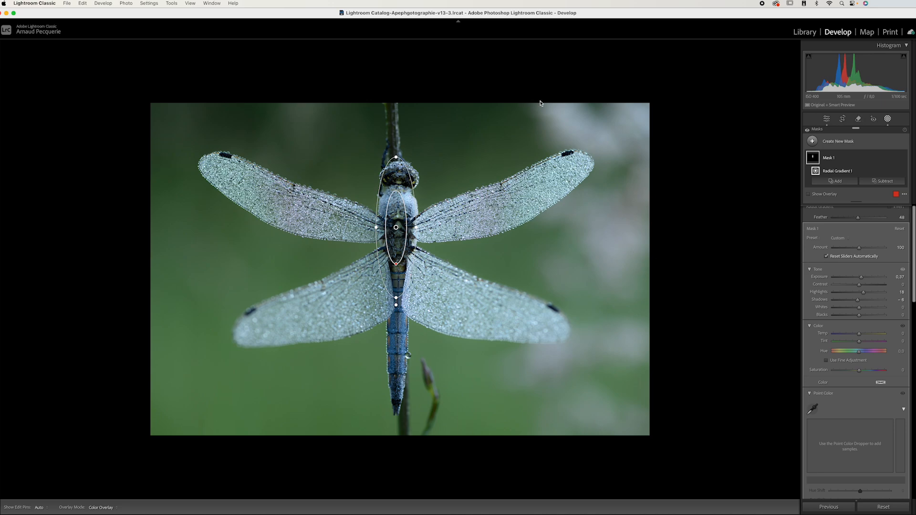
{"action": "left_click", "coordinate": [888, 119]}
Step: Compare the edited photo with the other unedited shots of the dragonfly series, and return to the Library
{"action": "key", "text": "Right"}
{"action": "key", "text": "Right"}
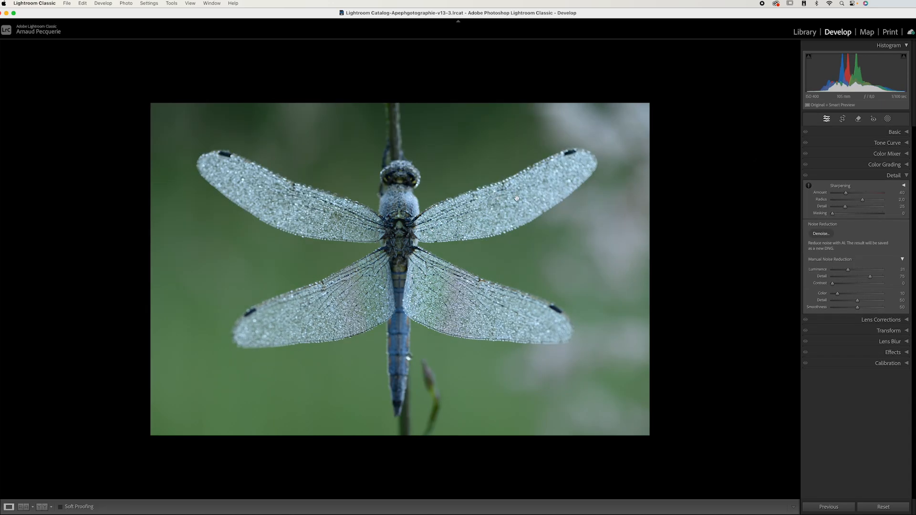
{"action": "key", "text": "Right"}
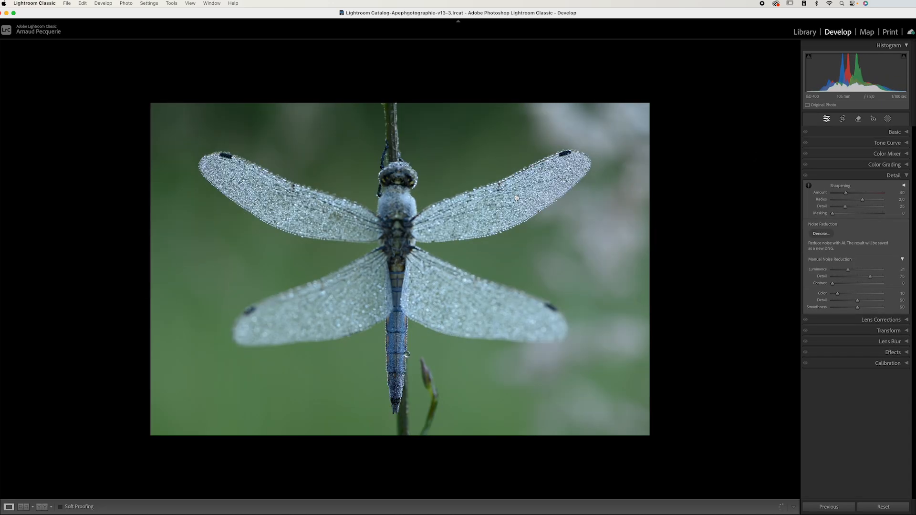
{"action": "key", "text": "Right"}
{"action": "key", "text": "Right"}
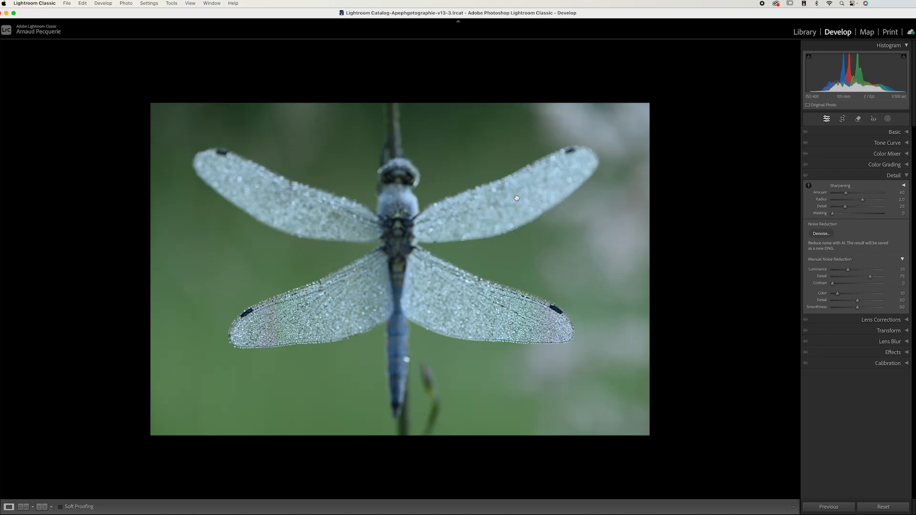
{"action": "key", "text": "Right"}
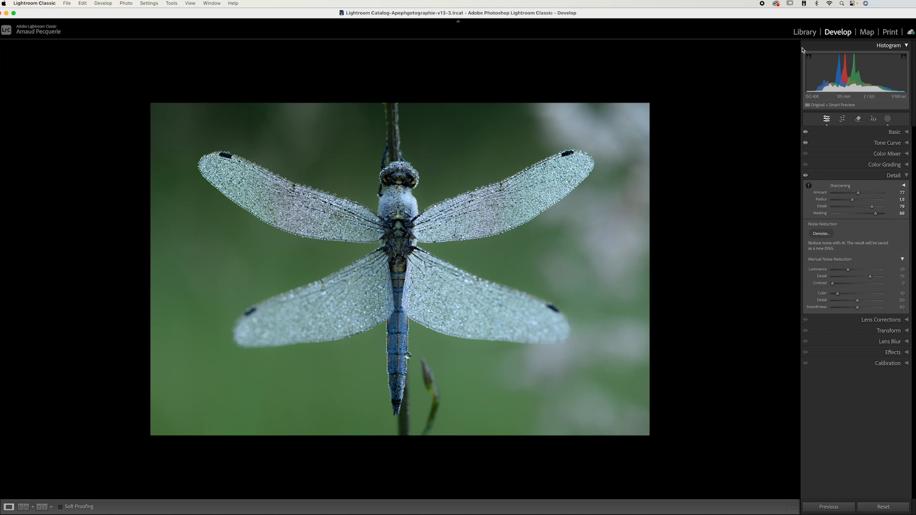
{"action": "left_click", "coordinate": [804, 33]}
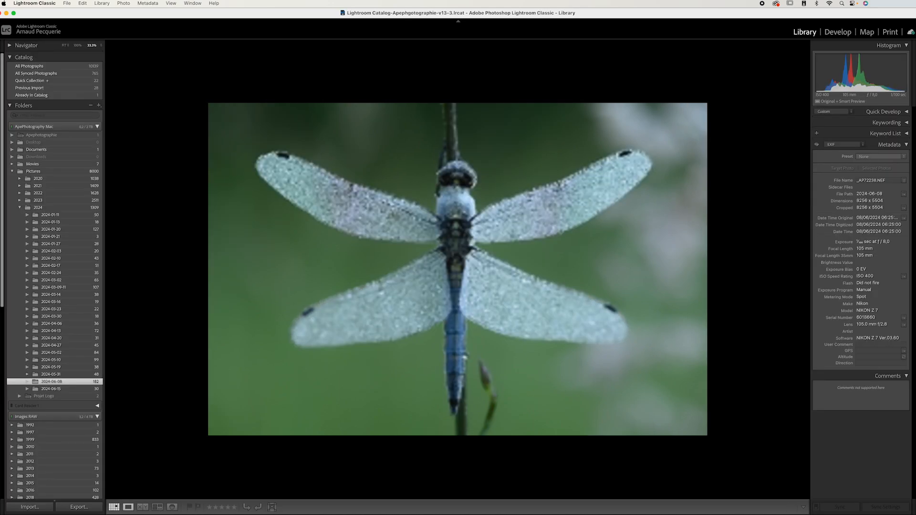
Step: Copy the develop settings of the first edited dragonfly photo in the grid, with Masking included
{"action": "left_click", "coordinate": [114, 507]}
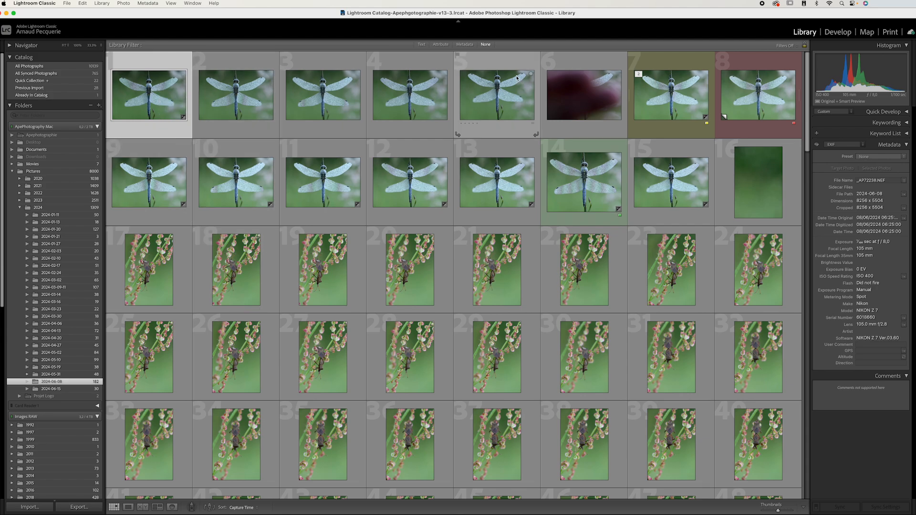
{"action": "left_click", "coordinate": [415, 99]}
{"action": "left_click", "coordinate": [170, 113]}
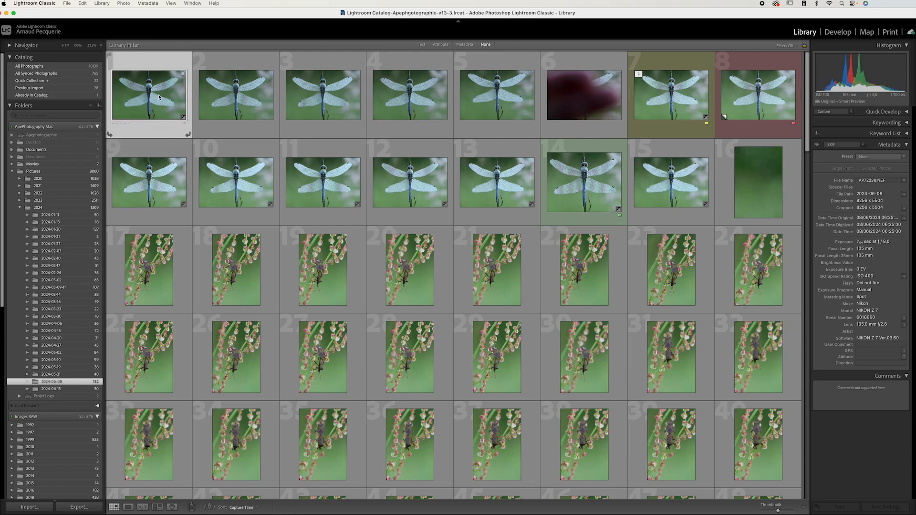
{"action": "right_click", "coordinate": [159, 97]}
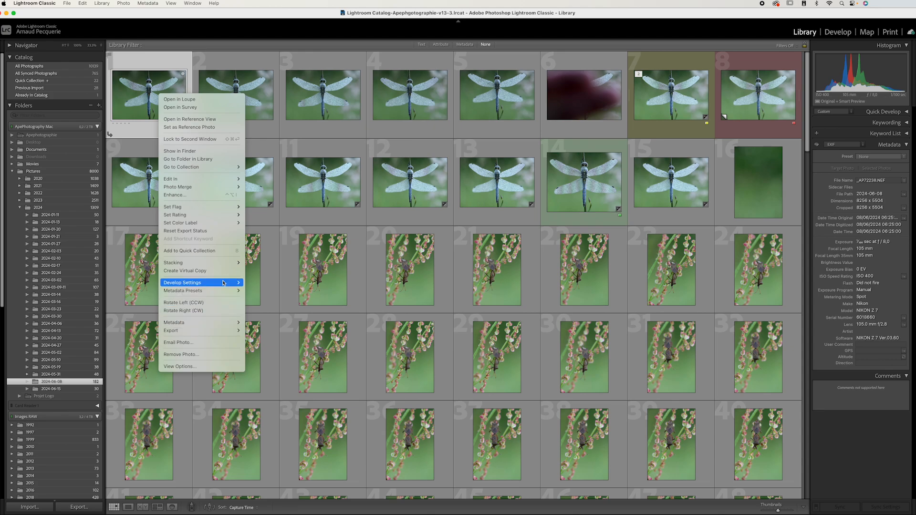
{"action": "mouse_move", "coordinate": [225, 283]}
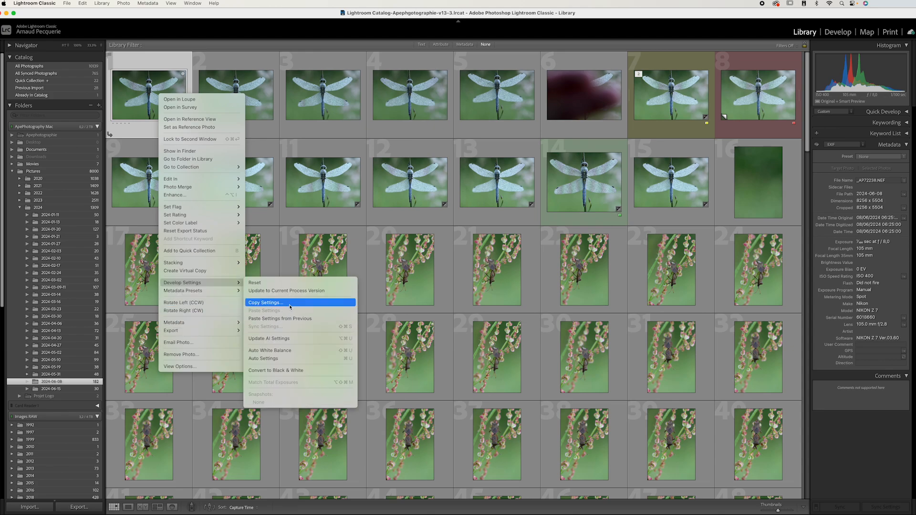
{"action": "left_click", "coordinate": [289, 303]}
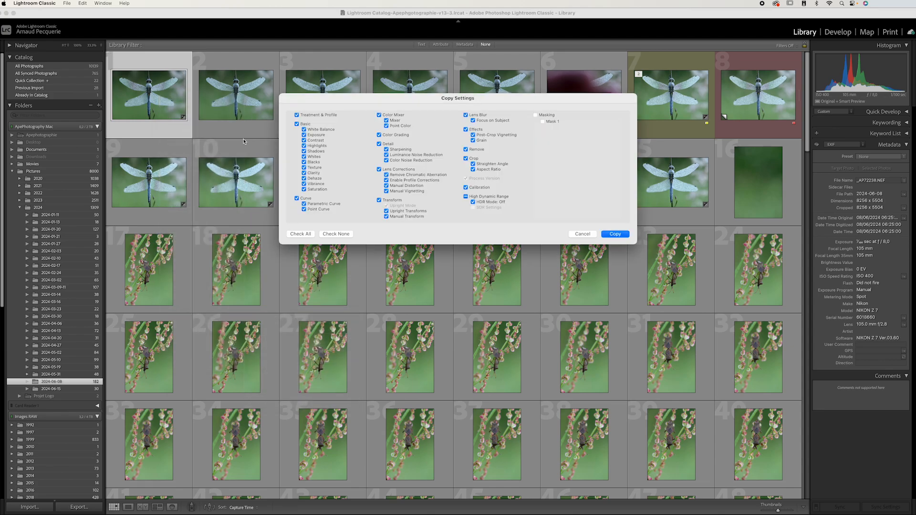
{"action": "left_click", "coordinate": [540, 115]}
{"action": "left_click", "coordinate": [615, 234]}
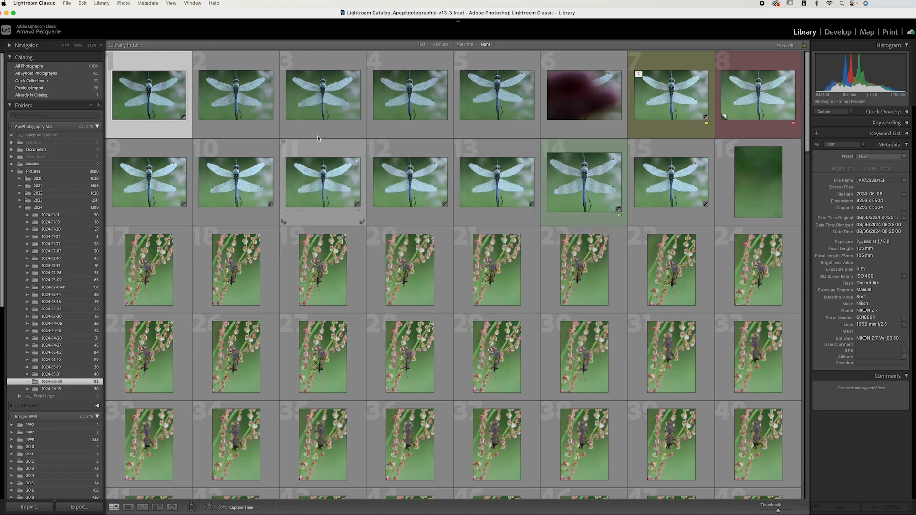
Step: Paste the copied develop settings onto the second, third and fourth dragonfly photos
{"action": "left_click", "coordinate": [254, 96]}
{"action": "left_click", "coordinate": [403, 102], "text": "shift"}
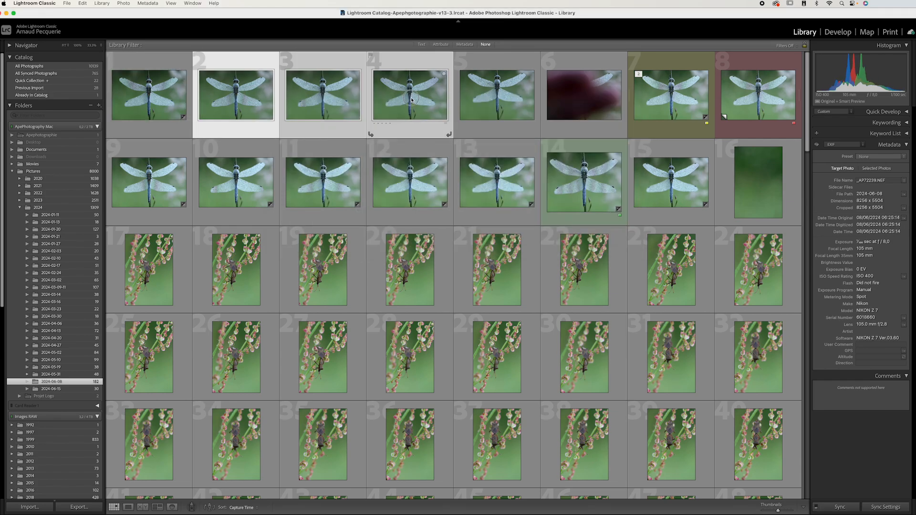
{"action": "right_click", "coordinate": [402, 98]}
{"action": "mouse_move", "coordinate": [426, 293]}
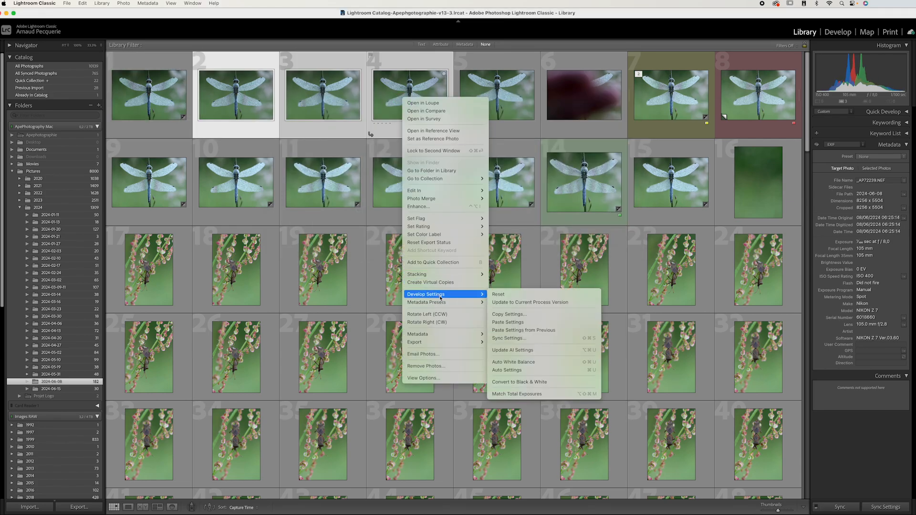
{"action": "left_click", "coordinate": [517, 323]}
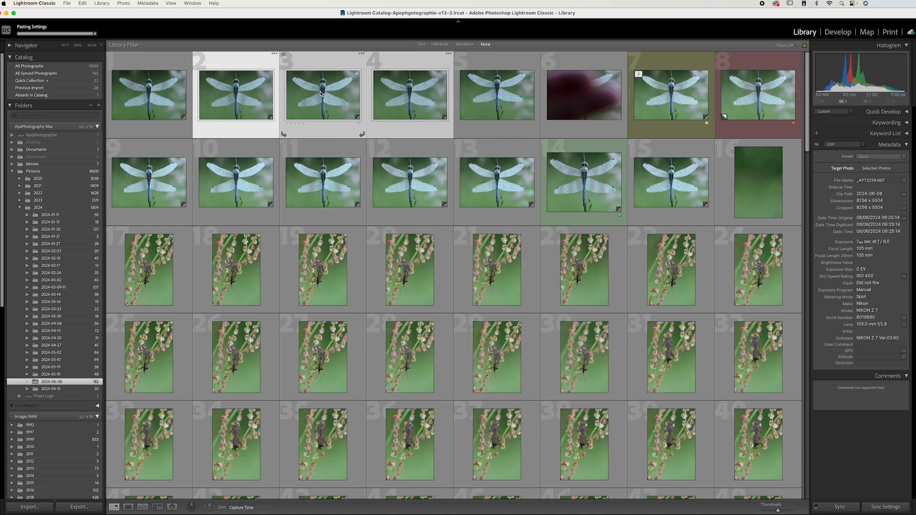
Step: Check the pasted edits and the radial mask's position on the second to fourth photos in Develop, and return to the Library
{"action": "double_click", "coordinate": [227, 104]}
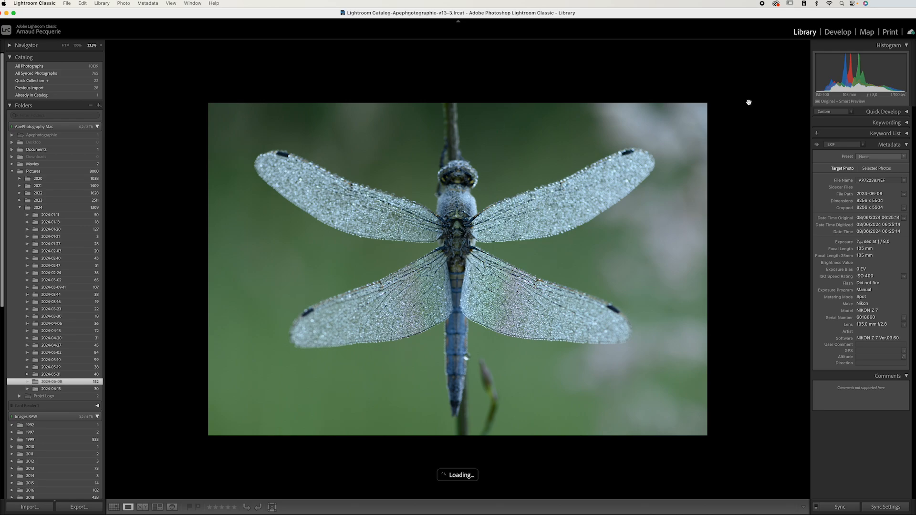
{"action": "left_click", "coordinate": [838, 32]}
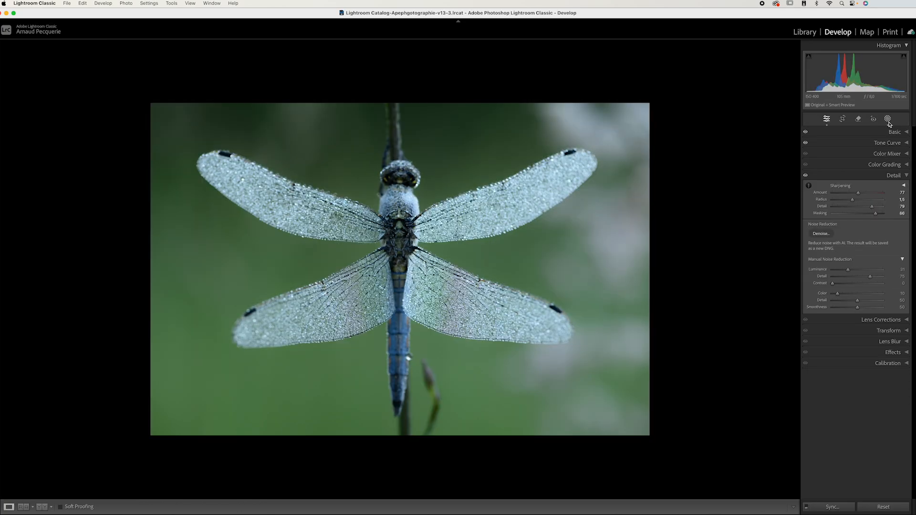
{"action": "left_click", "coordinate": [887, 119]}
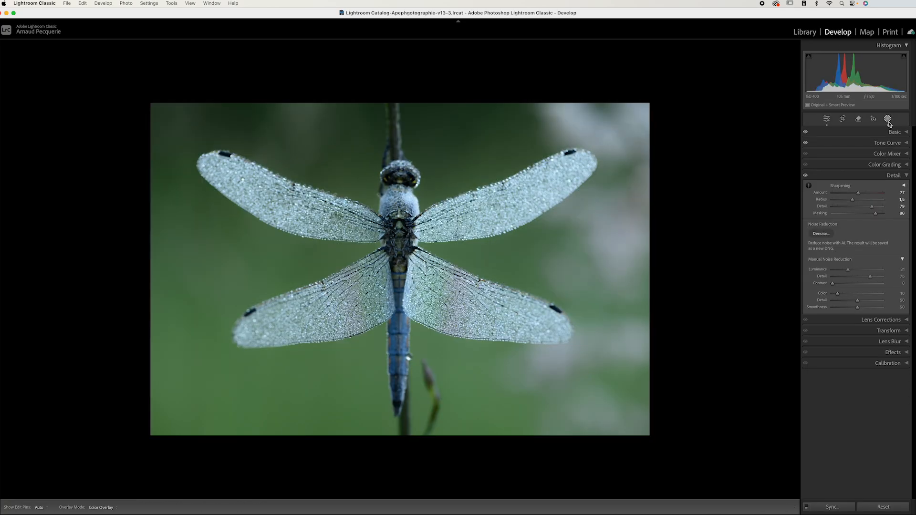
{"action": "left_click", "coordinate": [396, 228]}
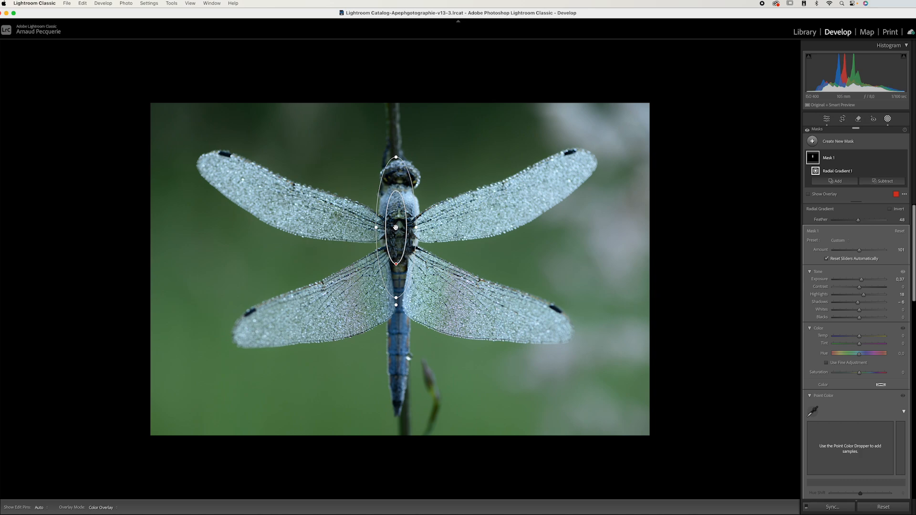
{"action": "left_click", "coordinate": [395, 228], "text": "alt"}
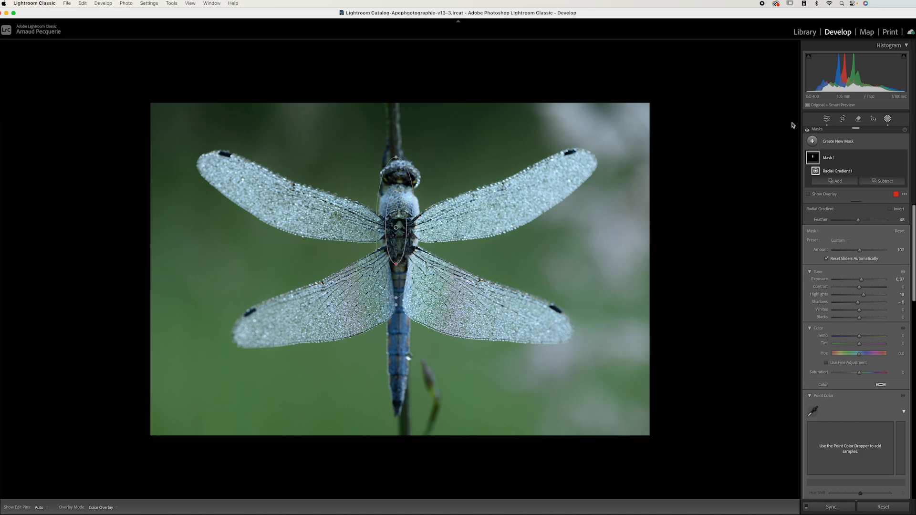
{"action": "left_click", "coordinate": [888, 119]}
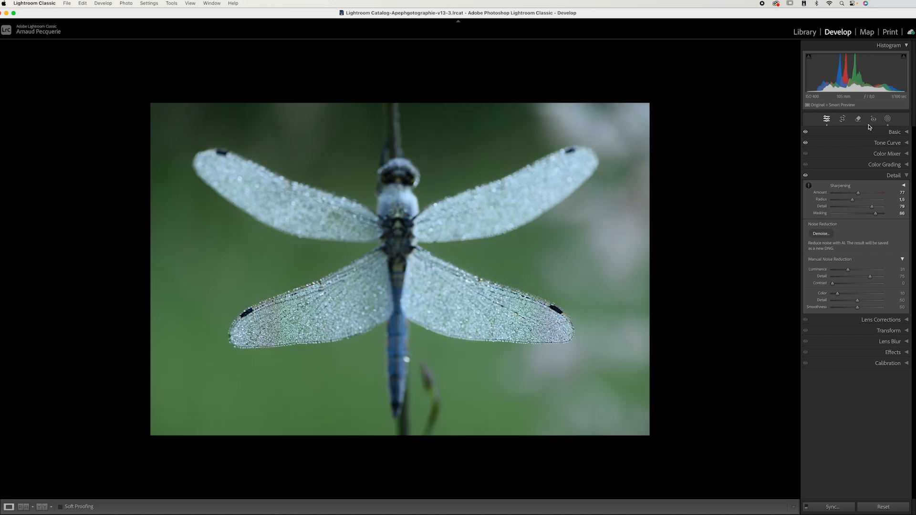
{"action": "key", "text": "Right"}
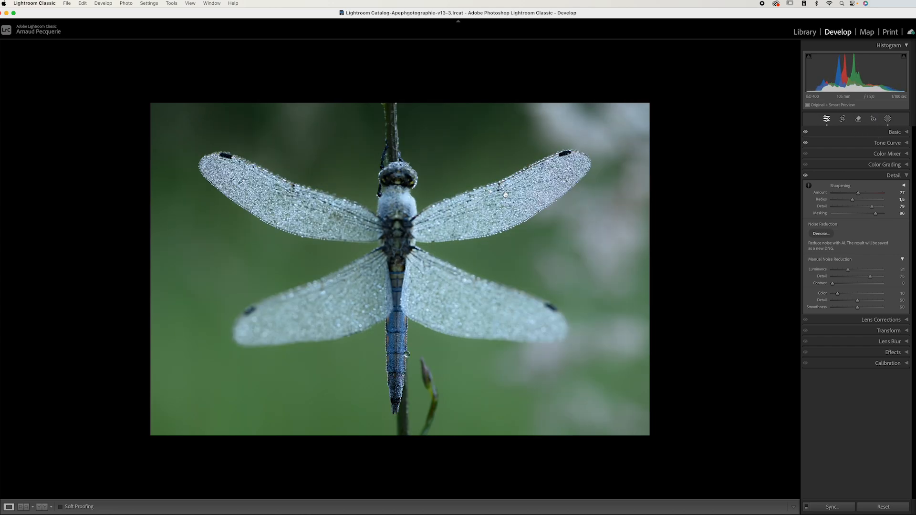
{"action": "left_click", "coordinate": [887, 118]}
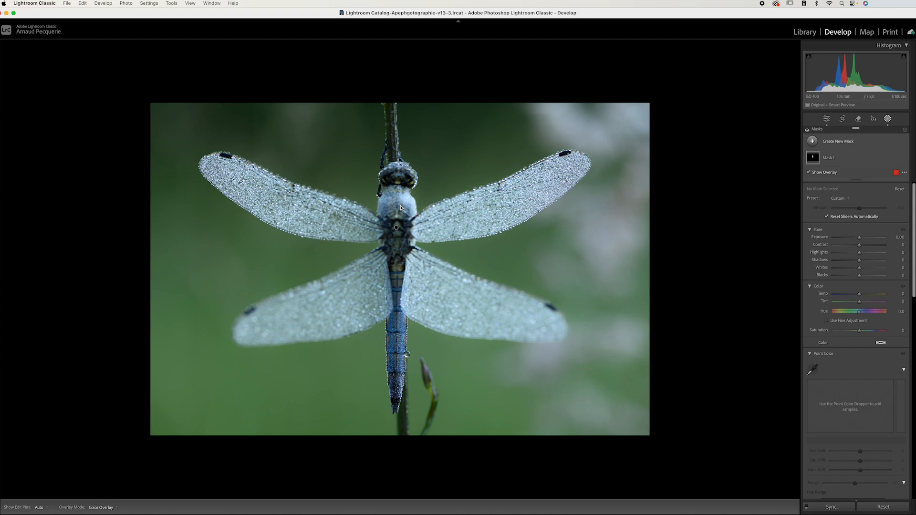
{"action": "left_click", "coordinate": [797, 32]}
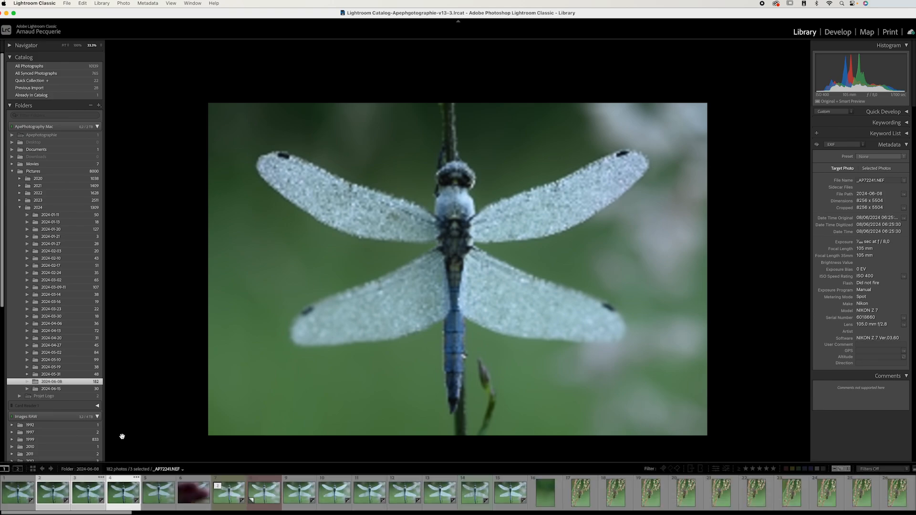
Step: Add the first dragonfly photo to the three selected in the grid and open all four as layers in Photoshop
{"action": "left_click", "coordinate": [114, 507]}
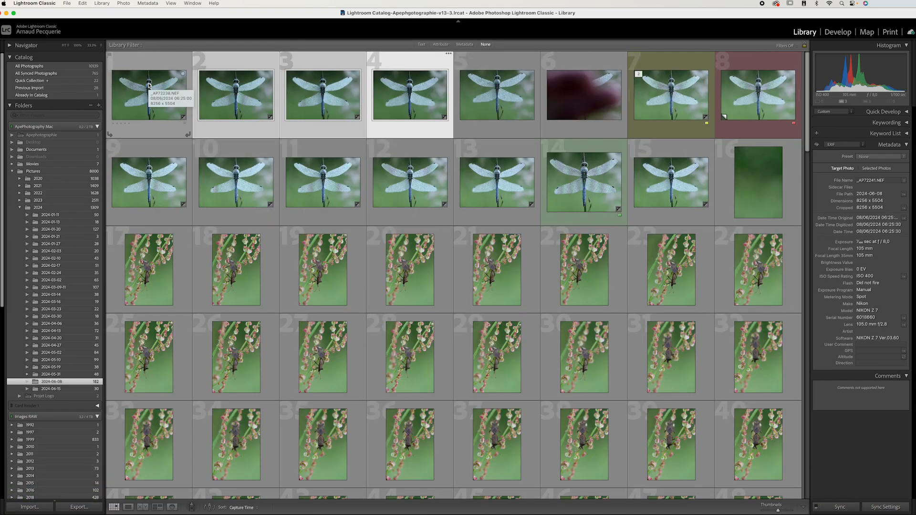
{"action": "left_click", "coordinate": [147, 87], "text": "super"}
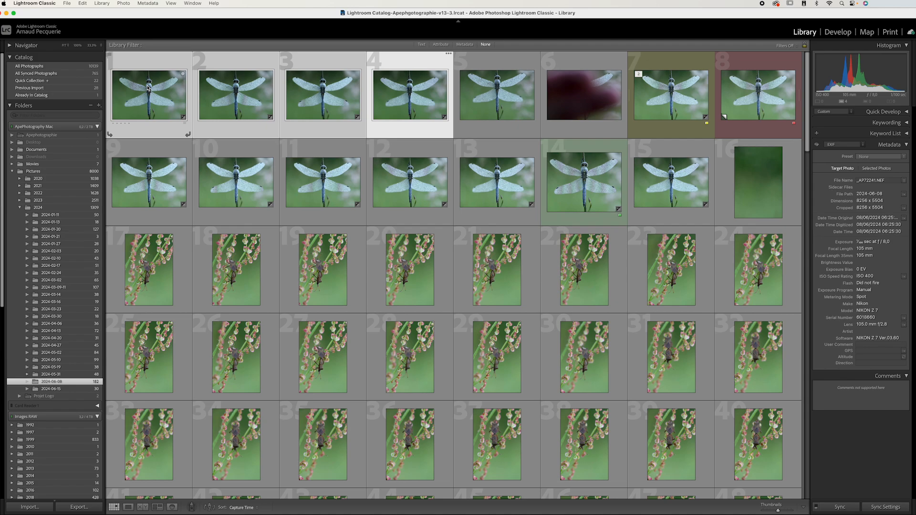
{"action": "right_click", "coordinate": [147, 87]}
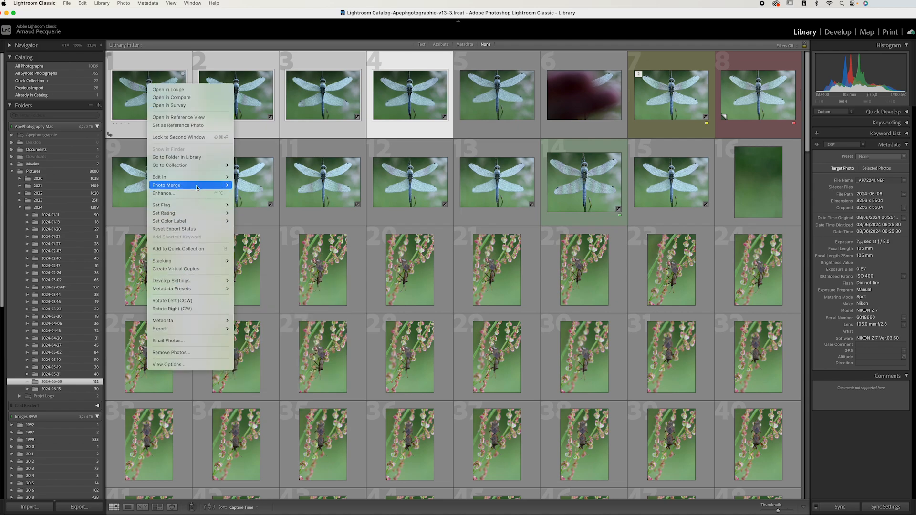
{"action": "mouse_move", "coordinate": [201, 177]}
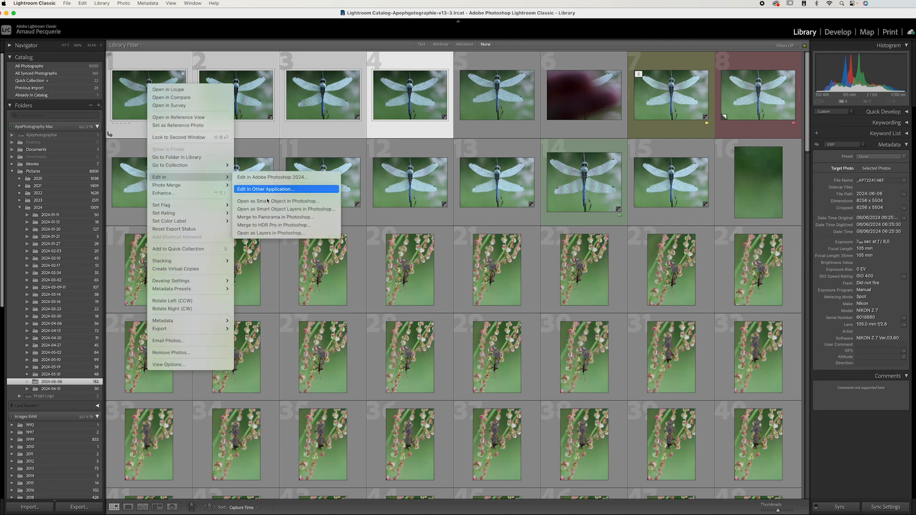
{"action": "left_click", "coordinate": [277, 234]}
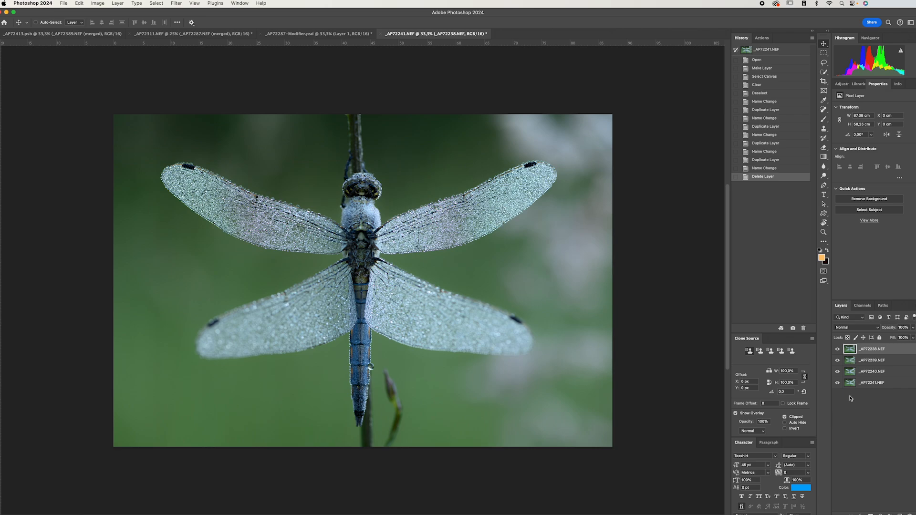
Step: Select all four photo layers and auto-align them with the Auto projection
{"action": "left_click", "coordinate": [872, 385]}
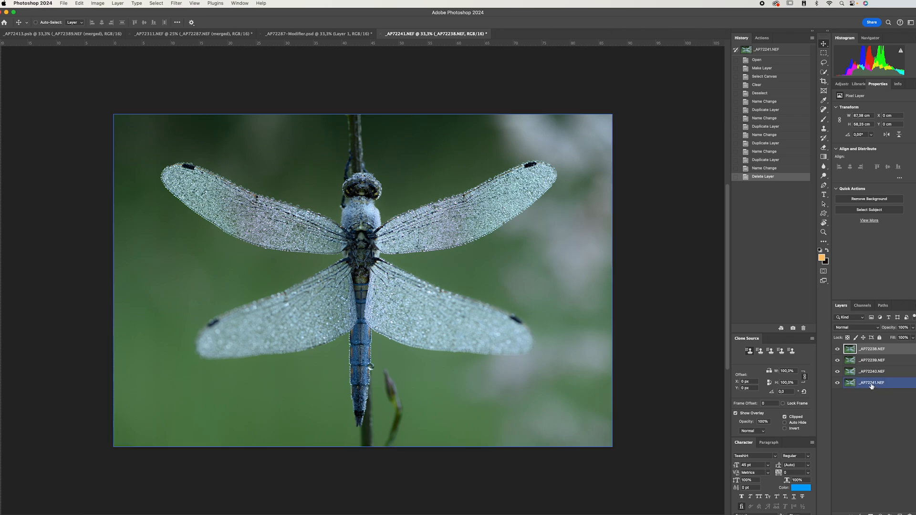
{"action": "key", "text": "super+alt+a"}
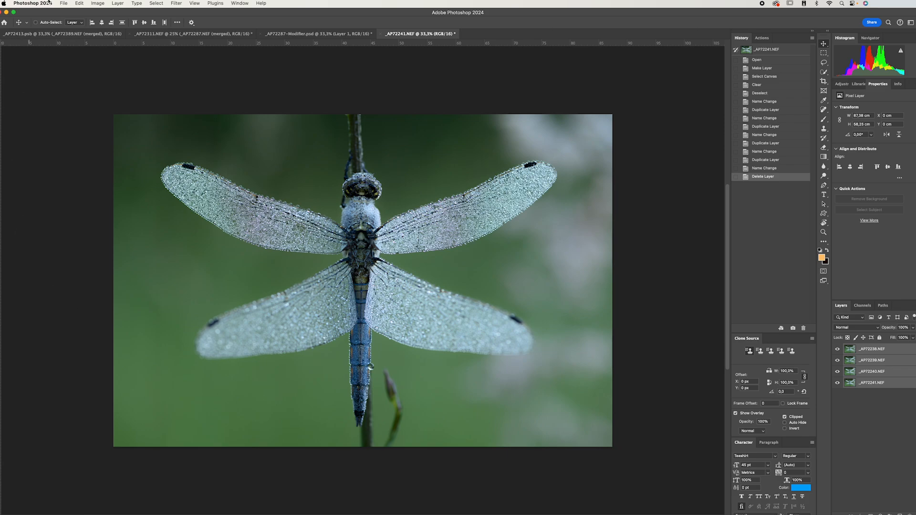
{"action": "left_click", "coordinate": [78, 4]}
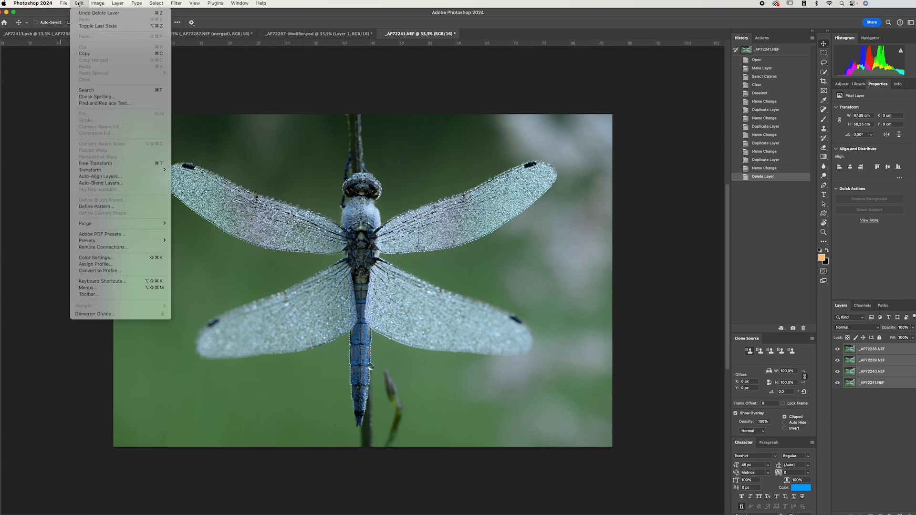
{"action": "left_click", "coordinate": [98, 176]}
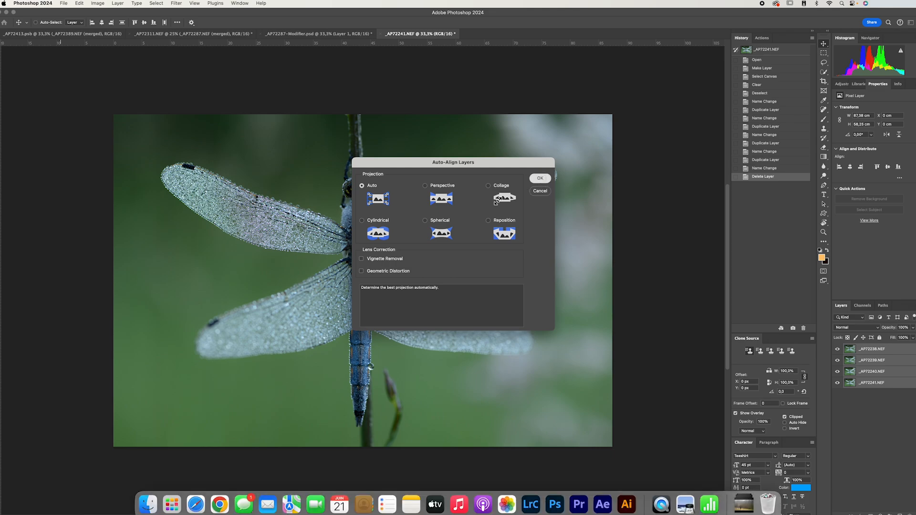
{"action": "key", "text": "Return"}
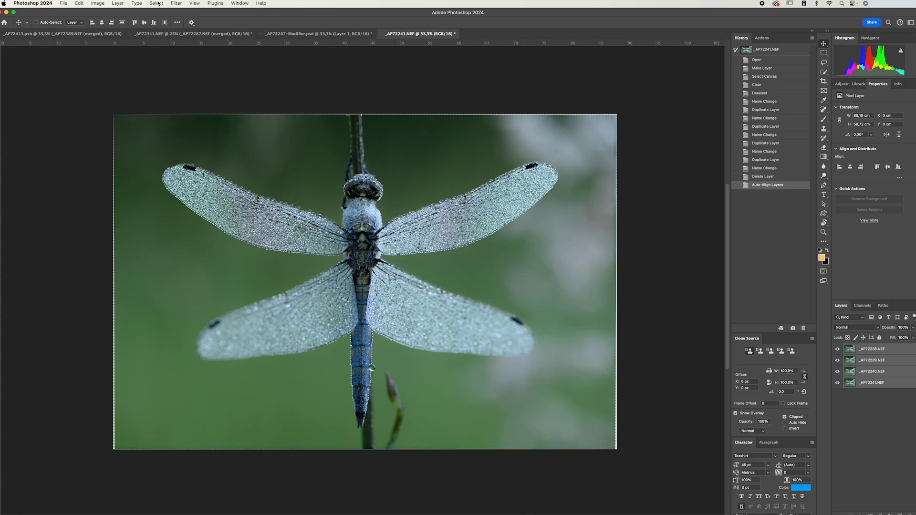
Step: Auto-blend the aligned layers with Stack Images, Seamless Tones and Colors, and Content Aware Fill Transparent Areas
{"action": "left_click", "coordinate": [79, 4]}
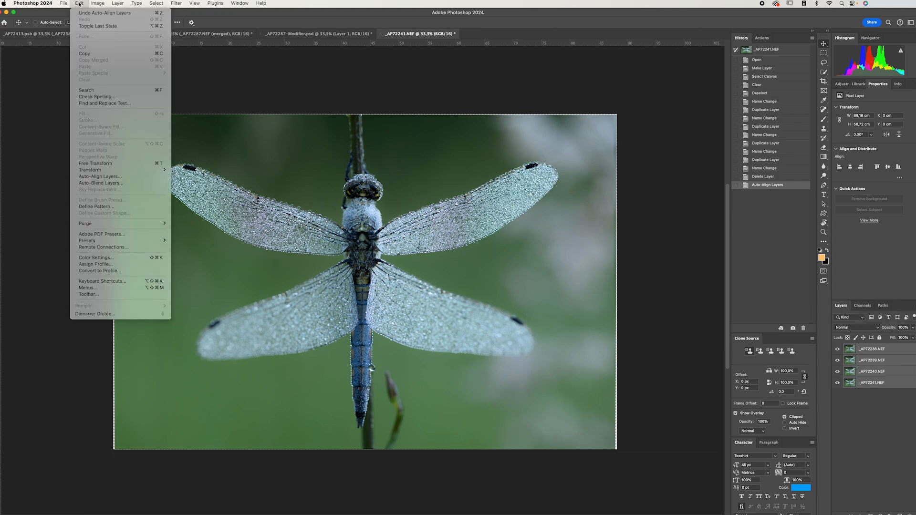
{"action": "left_click", "coordinate": [98, 183]}
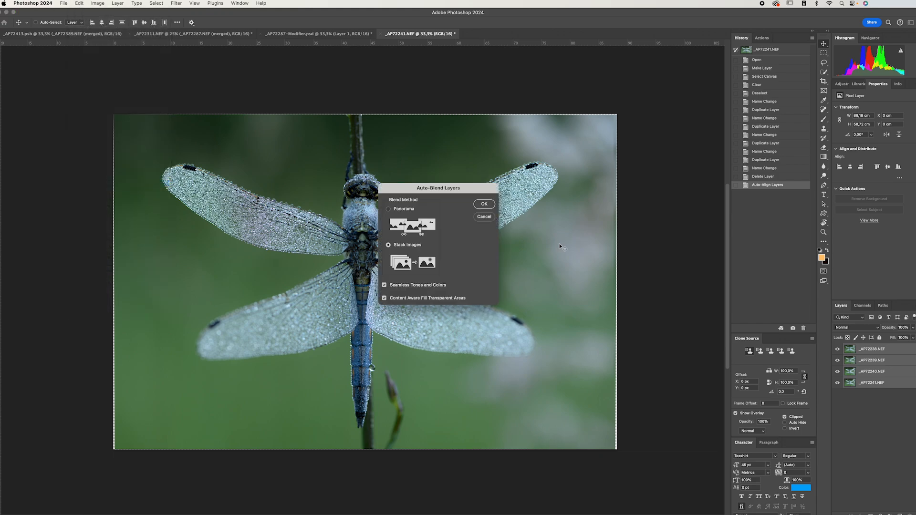
{"action": "left_click", "coordinate": [484, 205]}
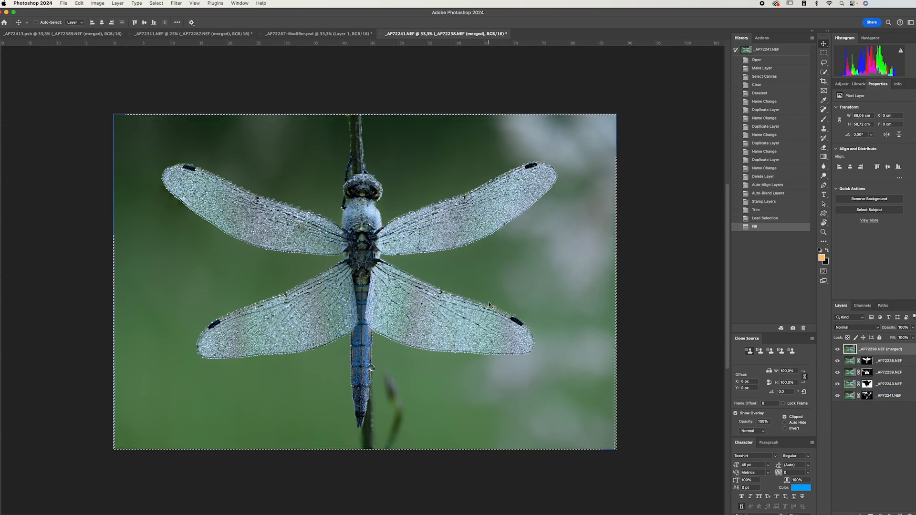
Step: Hide the merged layer and the three photo layers beneath it one at a time to examine the areas each mask contributes
{"action": "key", "text": "super+plus"}
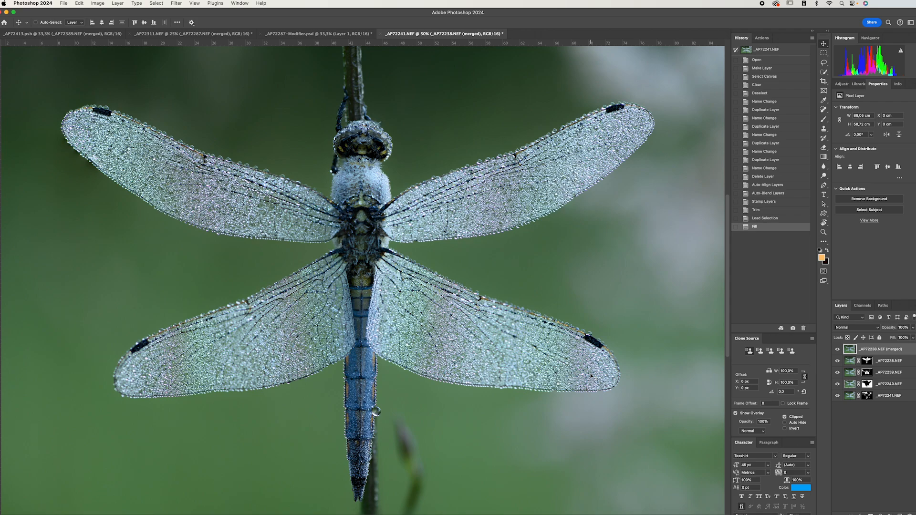
{"action": "left_click", "coordinate": [837, 349]}
{"action": "left_click", "coordinate": [837, 361]}
{"action": "left_click", "coordinate": [837, 372]}
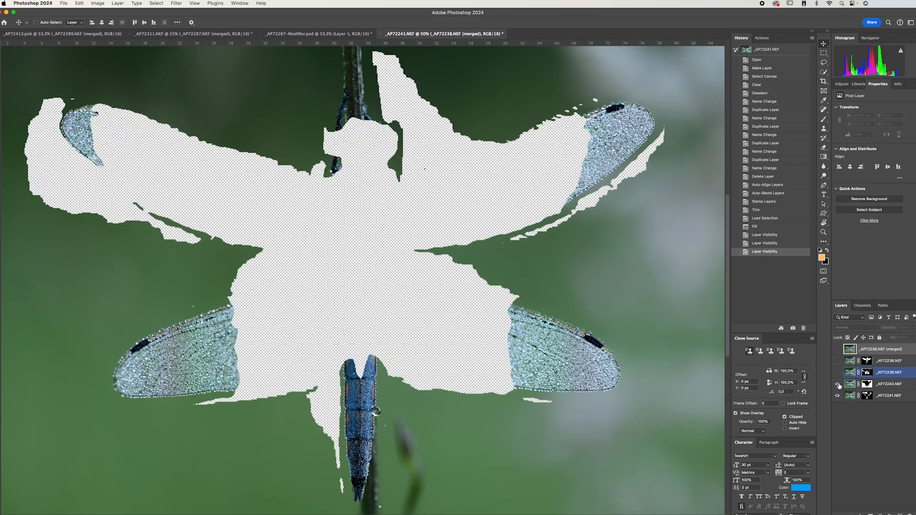
{"action": "left_click", "coordinate": [837, 383]}
{"action": "left_click", "coordinate": [836, 400]}
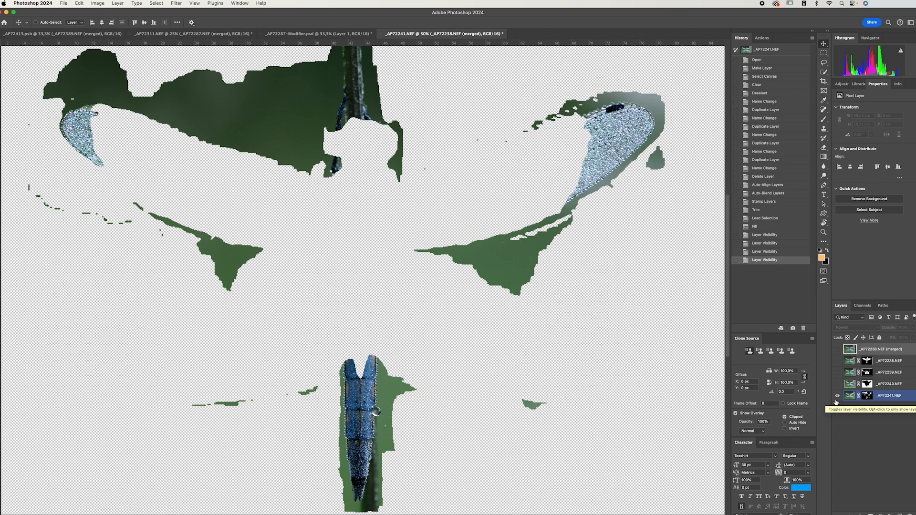
Step: Show the hidden dragonfly photo layers again one by one upward, including the merged layer, to review how the stack builds up
{"action": "left_click", "coordinate": [838, 385]}
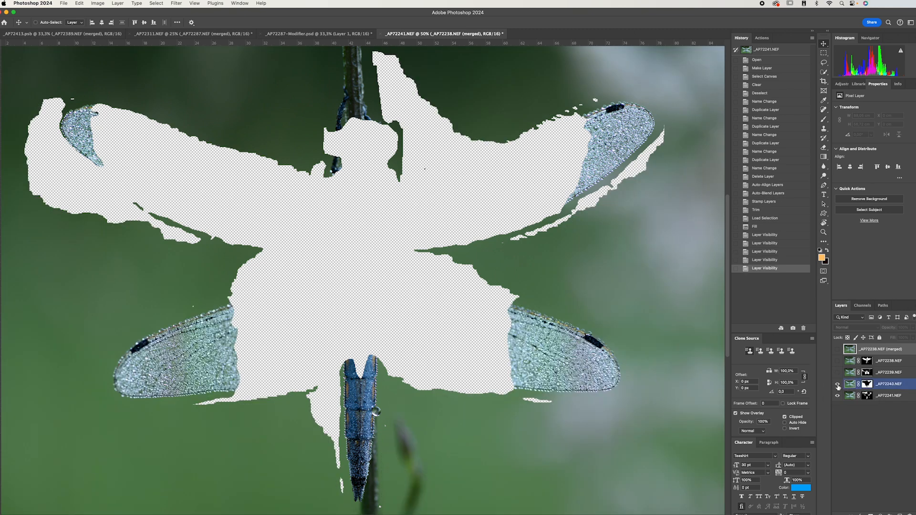
{"action": "left_click", "coordinate": [837, 373]}
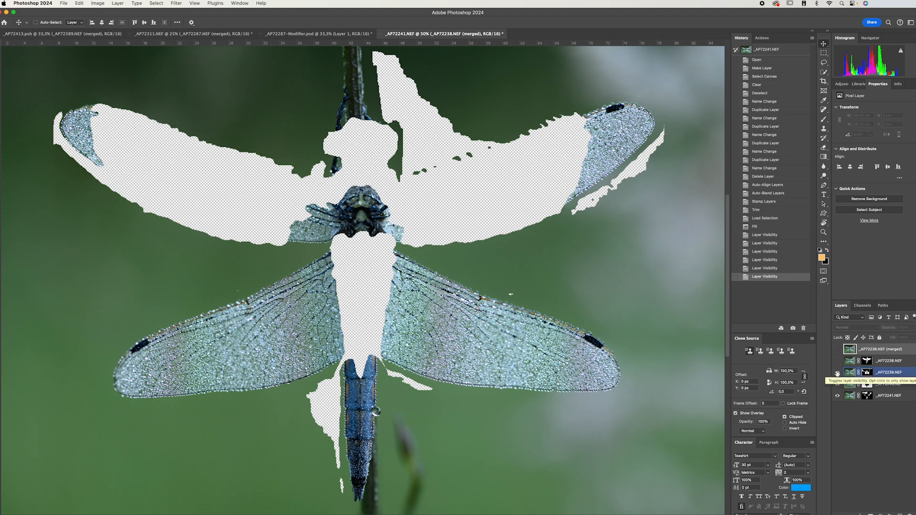
{"action": "left_click", "coordinate": [837, 361]}
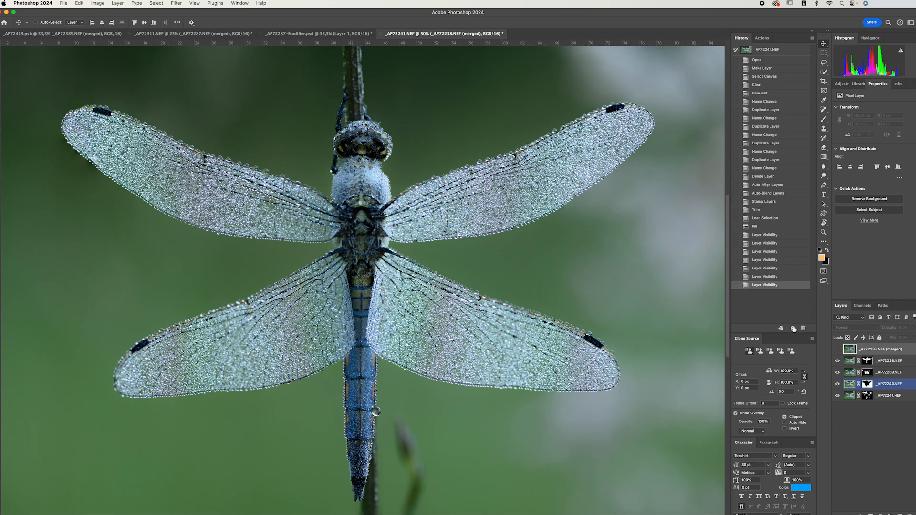
{"action": "left_click", "coordinate": [838, 350]}
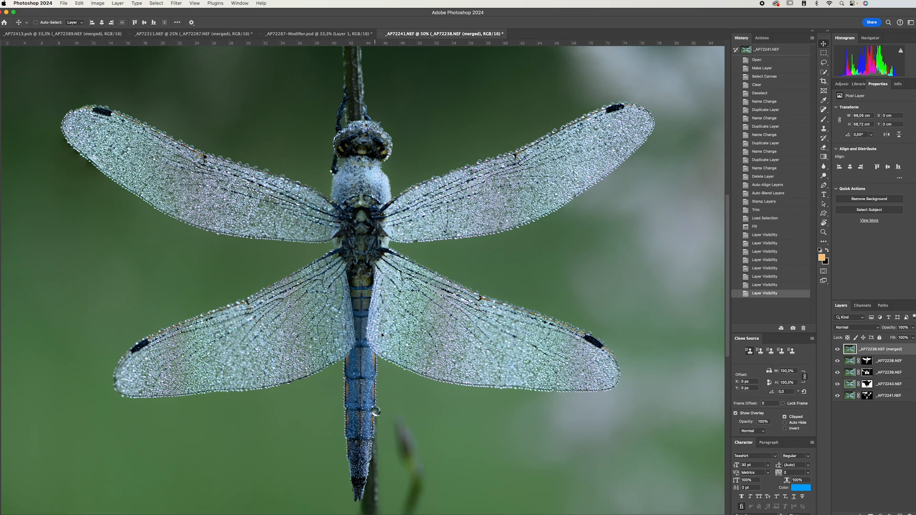
Step: Close the dragonfly document _AP72241.NEF without saving and switch to the bug document _AP72311.NEF
{"action": "left_click", "coordinate": [381, 34]}
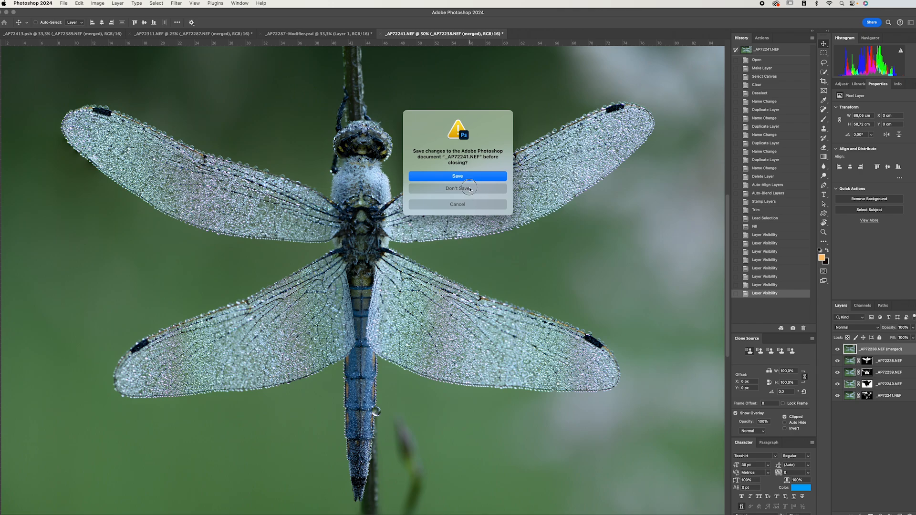
{"action": "left_click", "coordinate": [470, 189]}
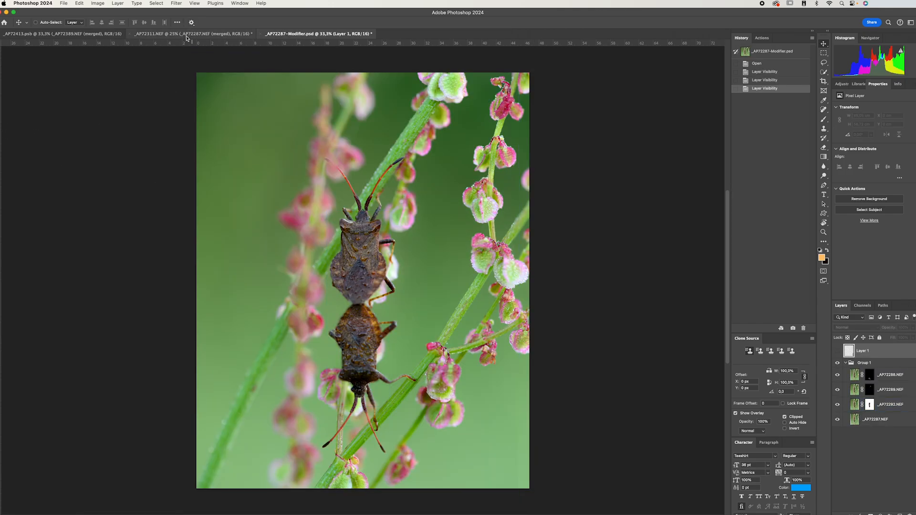
{"action": "left_click", "coordinate": [186, 37]}
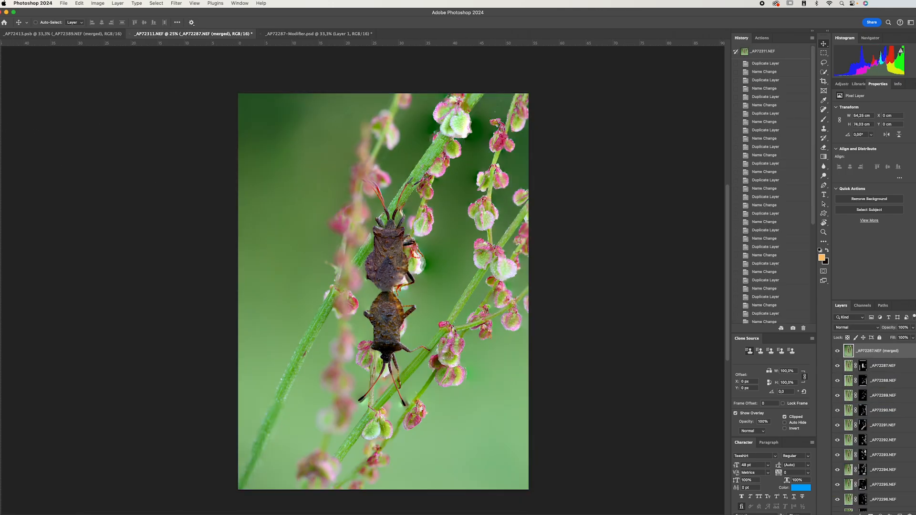
Step: Look through the layer stack from _AP72287.NEF to _AP72311.NEF to examine the automatically generated masks
{"action": "left_click", "coordinate": [888, 370]}
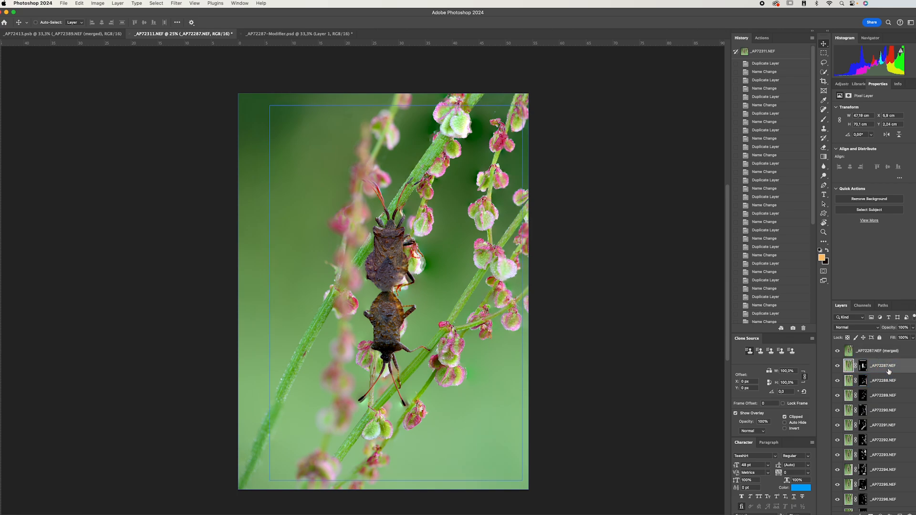
{"action": "scroll", "coordinate": [888, 429], "scroll_direction": "down", "scroll_amount": 10}
{"action": "left_click", "coordinate": [896, 501]}
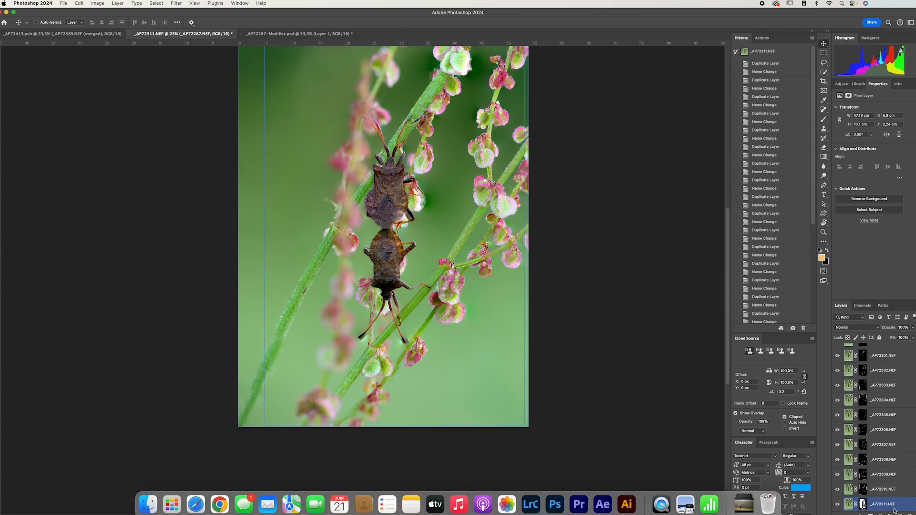
{"action": "scroll", "coordinate": [875, 437], "scroll_direction": "up", "scroll_amount": 10}
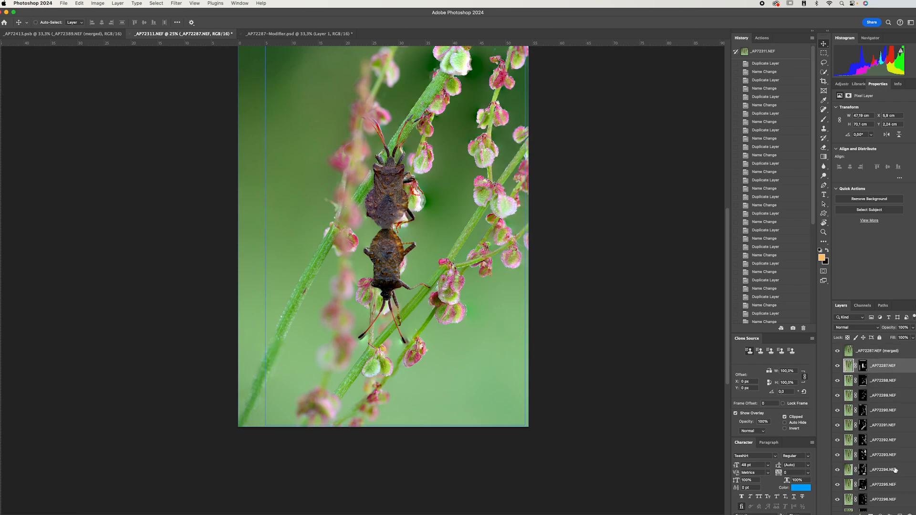
{"action": "left_click", "coordinate": [897, 351]}
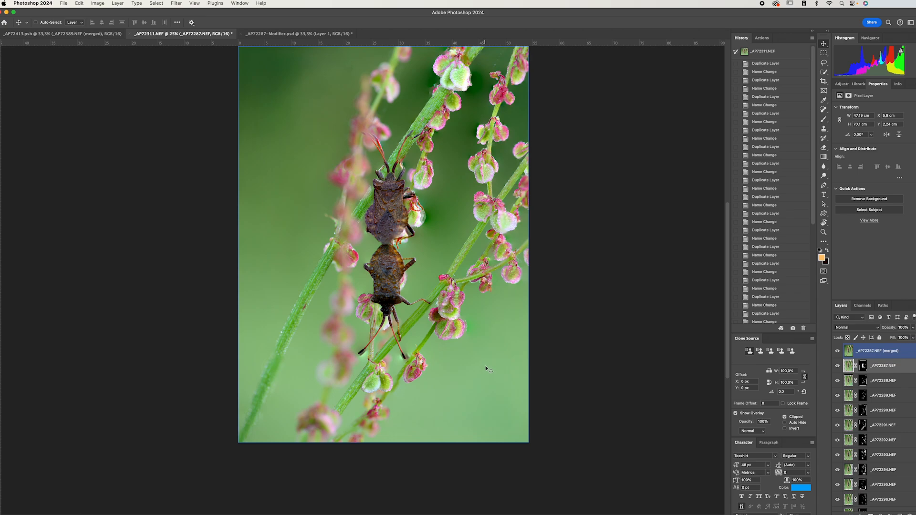
{"action": "scroll", "coordinate": [483, 343], "scroll_direction": "up", "scroll_amount": 3}
{"action": "key", "text": "super+alt+a"}
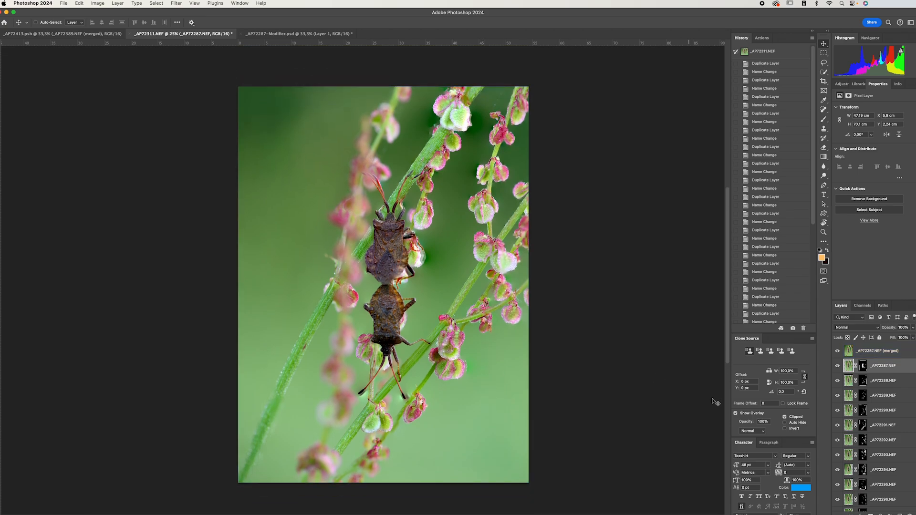
{"action": "left_click", "coordinate": [79, 4]}
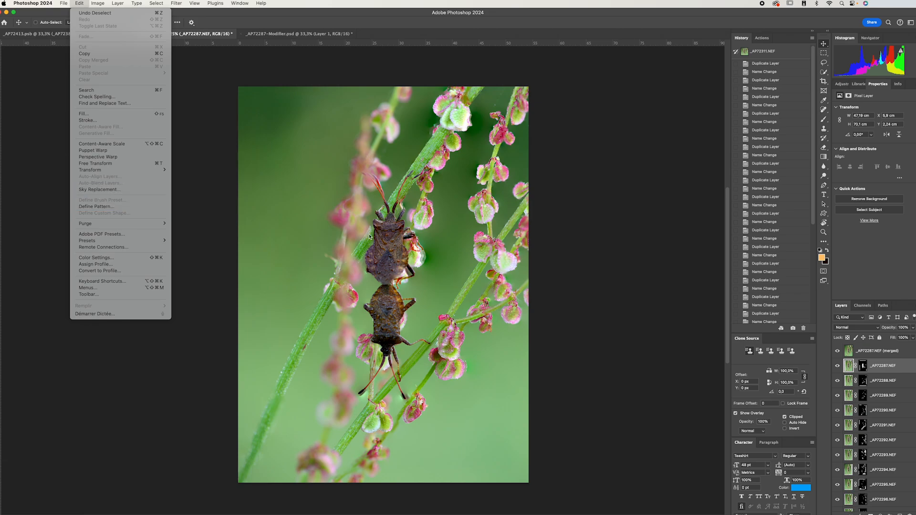
{"action": "left_click", "coordinate": [286, 256]}
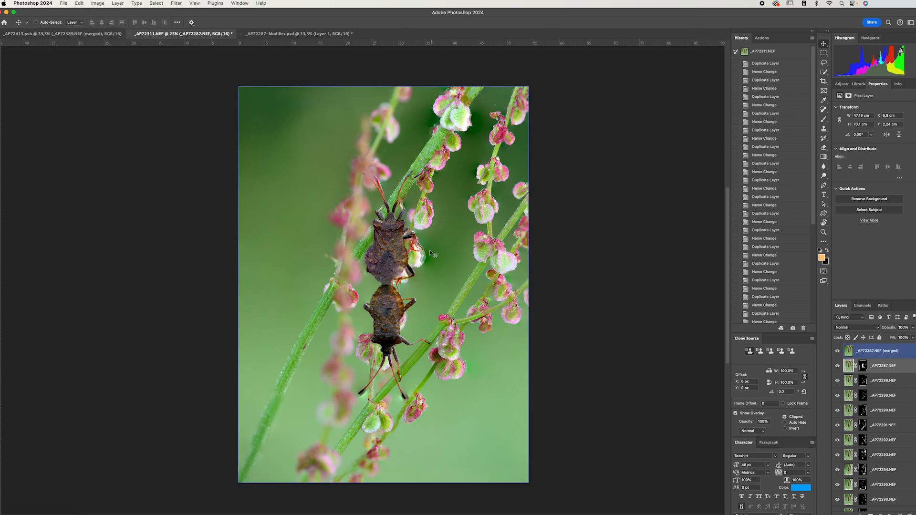
{"action": "key", "text": "super"}
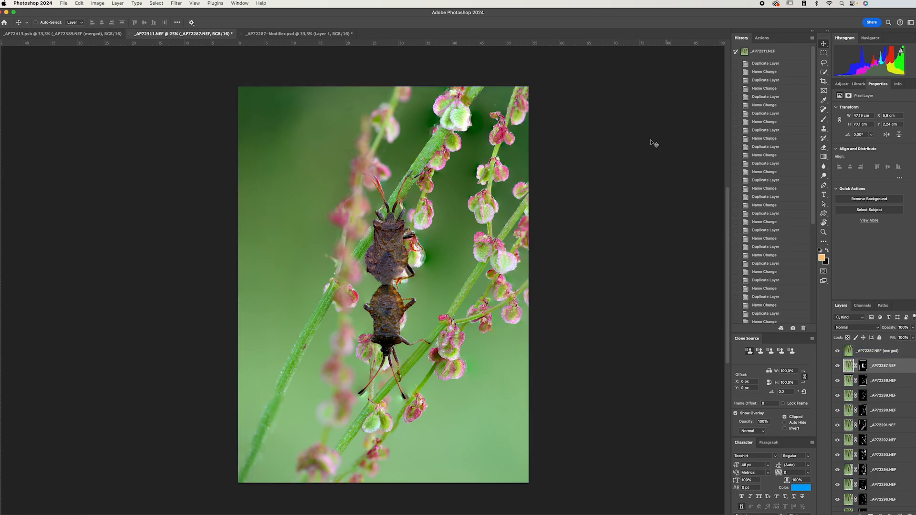
Step: Examine the blended bugs at 100% zoom, from the upper bug's antennae to the lower bug's head, for stacking flaws
{"action": "key", "text": "super+plus"}
{"action": "key", "text": "super+plus"}
{"action": "key", "text": "super+plus"}
{"action": "key", "text": "super+plus"}
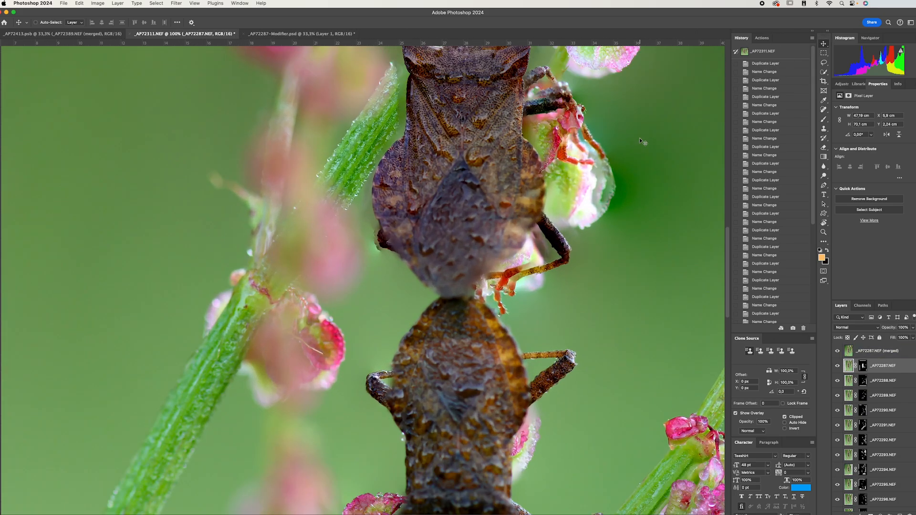
{"action": "left_click_drag", "start_coordinate": [533, 177], "coordinate": [456, 328]}
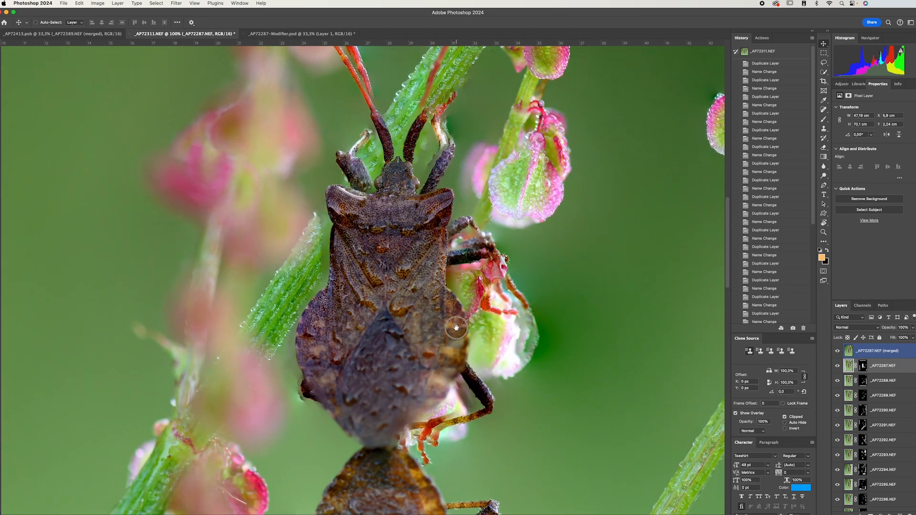
{"action": "left_click_drag", "start_coordinate": [554, 208], "coordinate": [555, 235]}
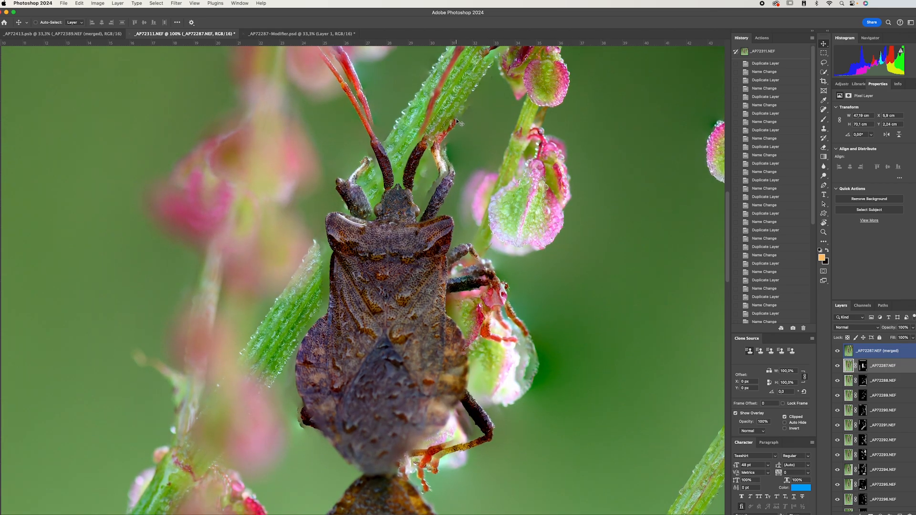
{"action": "left_click_drag", "start_coordinate": [456, 120], "coordinate": [486, 279]}
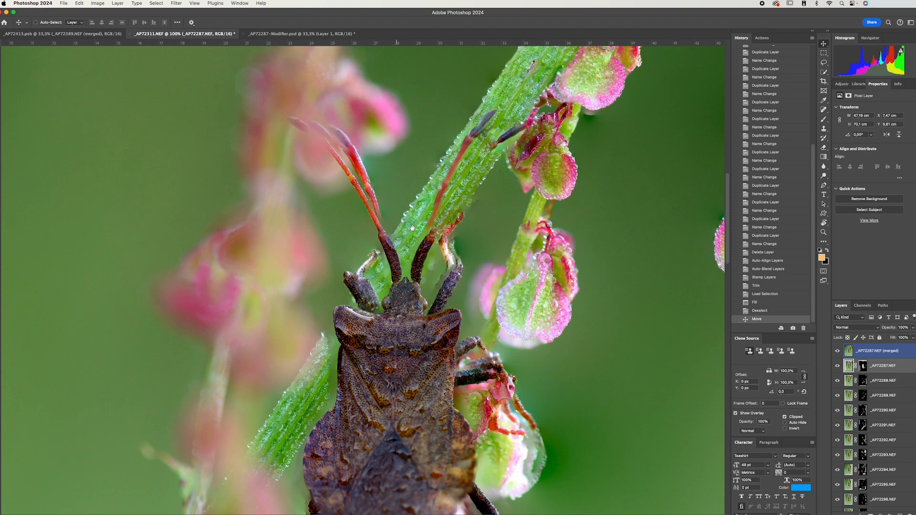
{"action": "scroll", "coordinate": [523, 315], "scroll_direction": "down", "scroll_amount": 5}
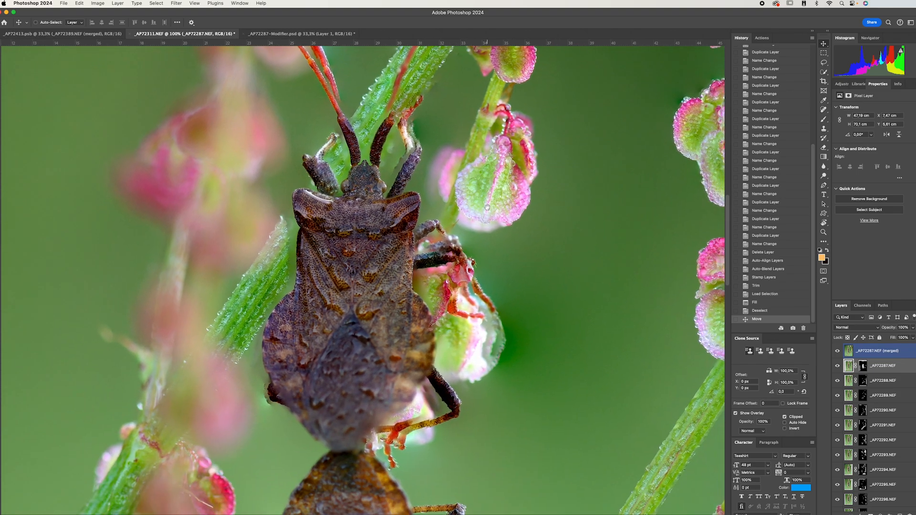
{"action": "scroll", "coordinate": [529, 296], "scroll_direction": "down", "scroll_amount": 3}
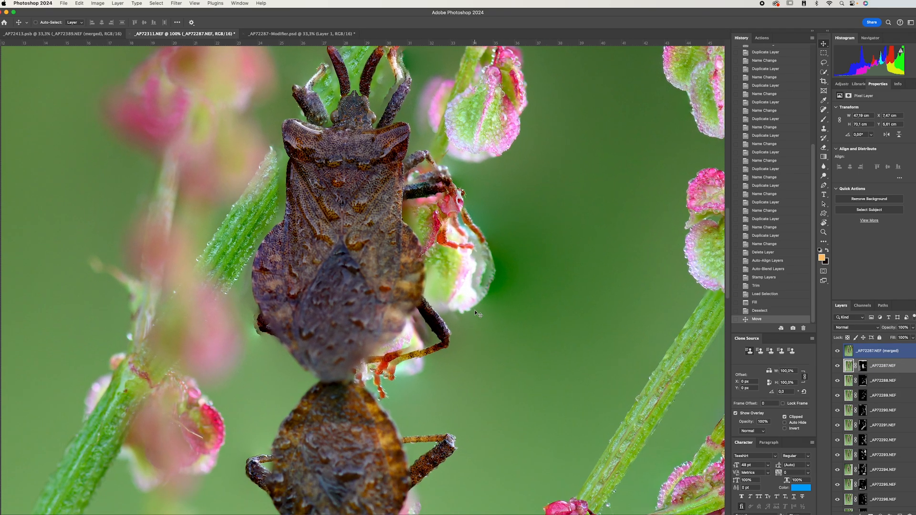
{"action": "left_click_drag", "start_coordinate": [466, 388], "coordinate": [490, 302]}
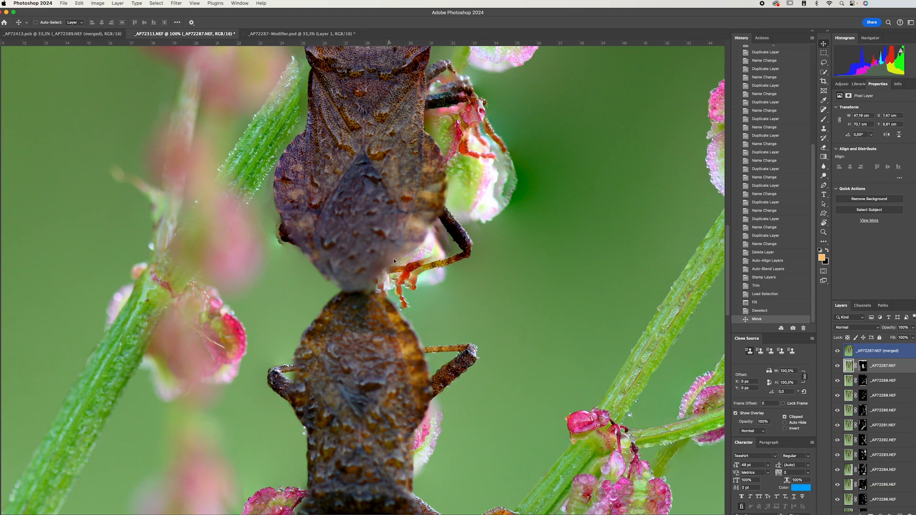
{"action": "scroll", "coordinate": [501, 365], "scroll_direction": "down", "scroll_amount": 7}
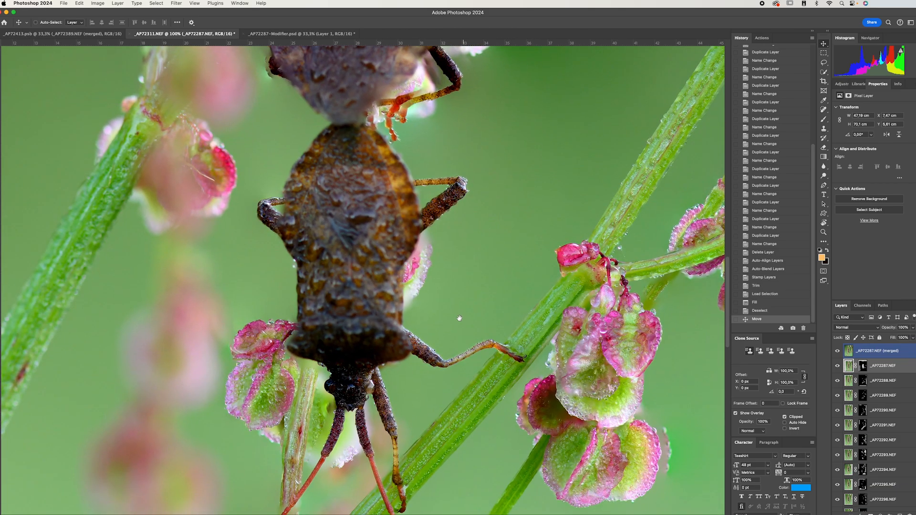
{"action": "scroll", "coordinate": [459, 318], "scroll_direction": "down", "scroll_amount": 2}
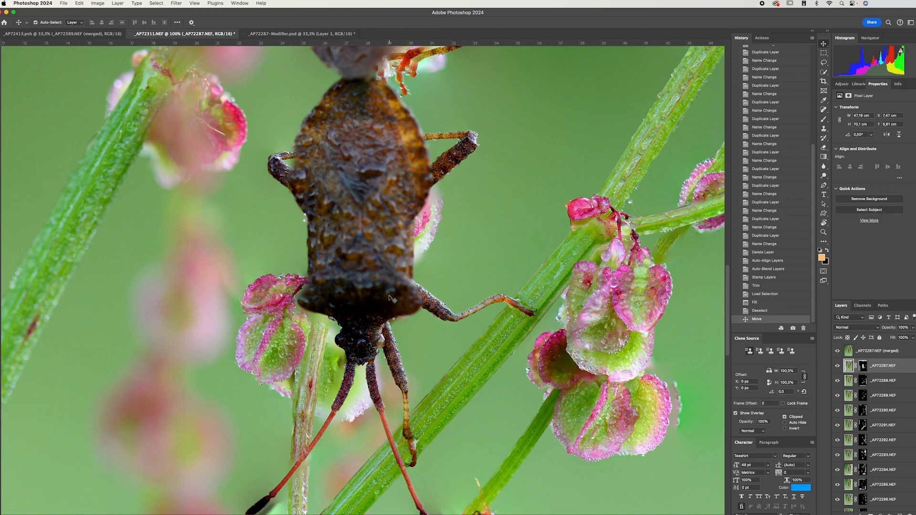
Step: Close the automatically stacked bug document _AP72311.NEF without saving
{"action": "key", "text": "super+minus"}
{"action": "key", "text": "super+minus"}
{"action": "key", "text": "super+minus"}
{"action": "key", "text": "super+minus"}
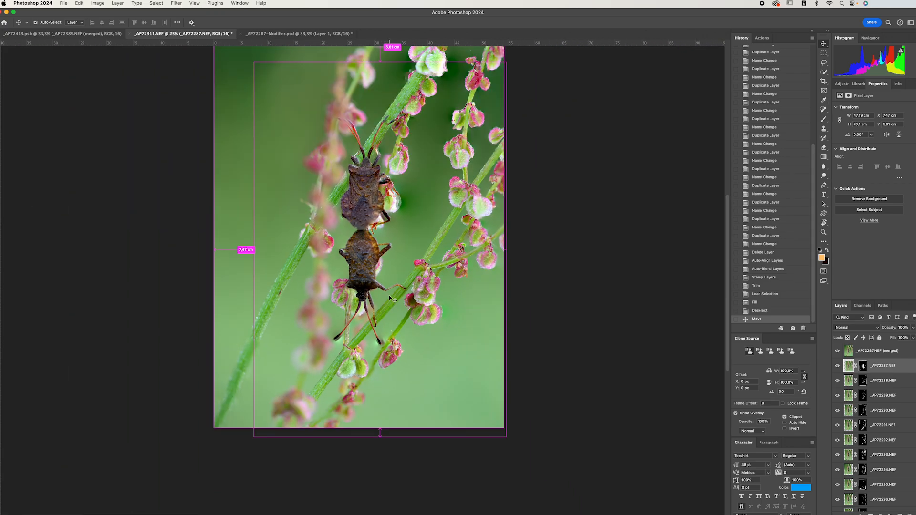
{"action": "left_click", "coordinate": [392, 300], "text": "super"}
{"action": "scroll", "coordinate": [373, 244], "scroll_direction": "up", "scroll_amount": 2}
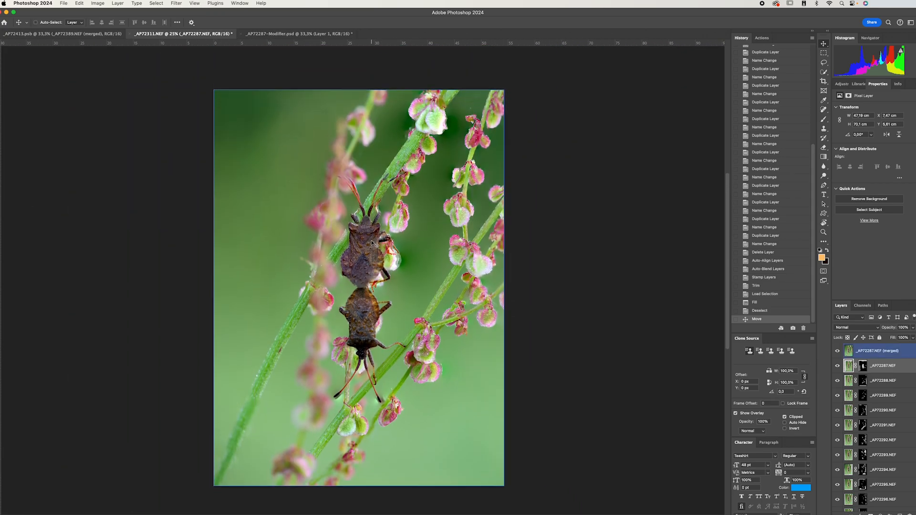
{"action": "scroll", "coordinate": [371, 241], "scroll_direction": "down", "scroll_amount": 1}
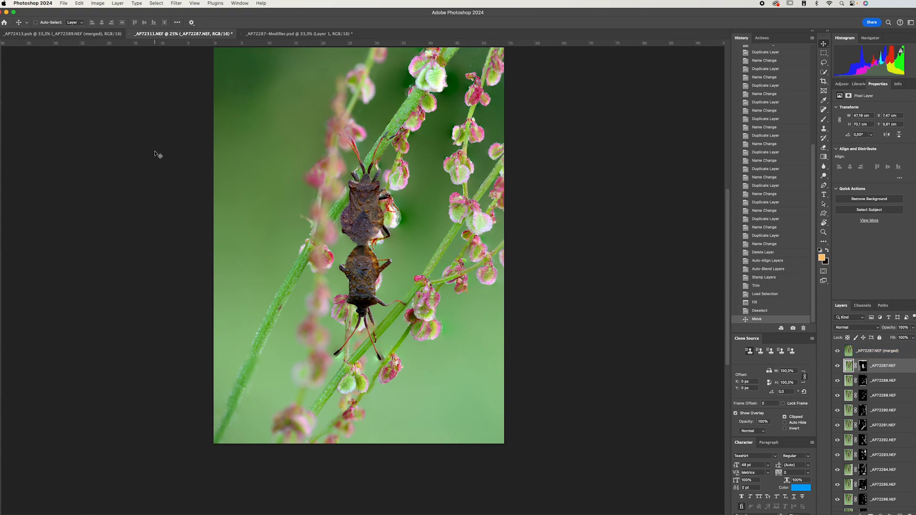
{"action": "left_click", "coordinate": [130, 35]}
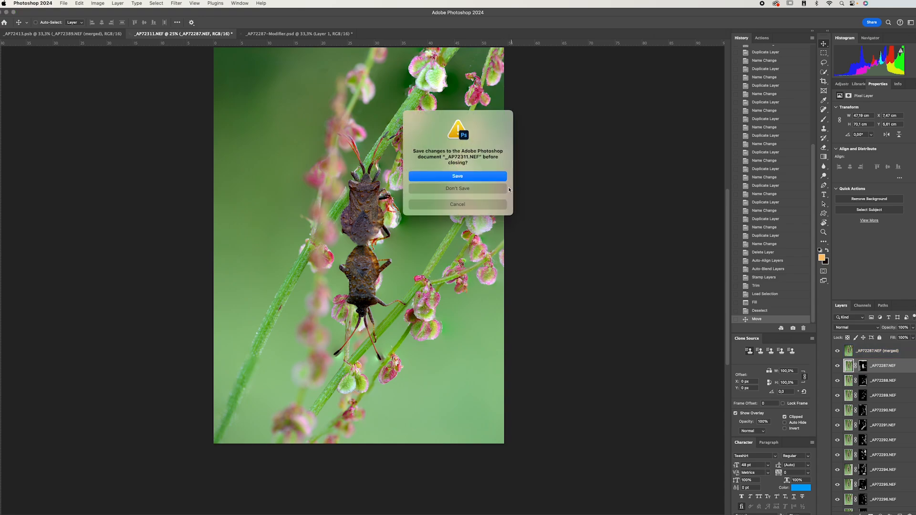
{"action": "left_click", "coordinate": [454, 189]}
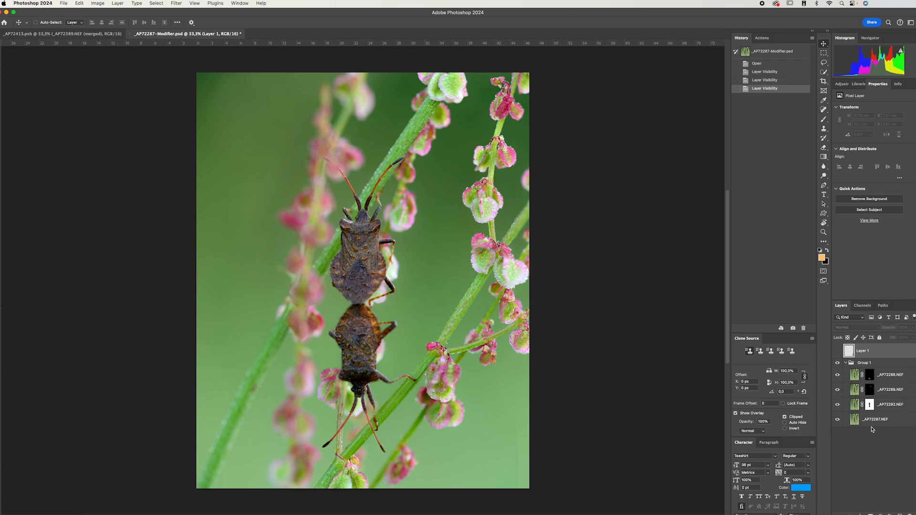
Step: Toggle the visibility of Group 1 off and on in _AP72287-Modifier.psd to check what its masked photo layers contribute
{"action": "left_click", "coordinate": [841, 363]}
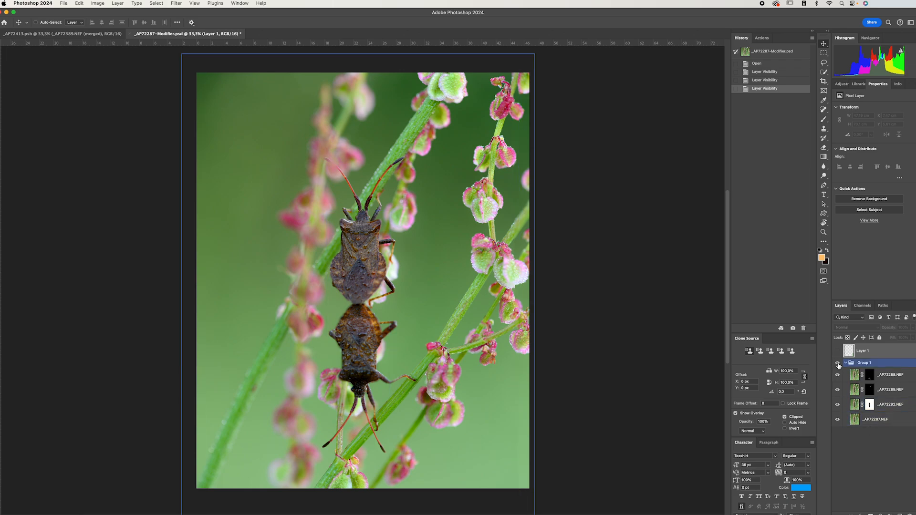
{"action": "left_click", "coordinate": [838, 364]}
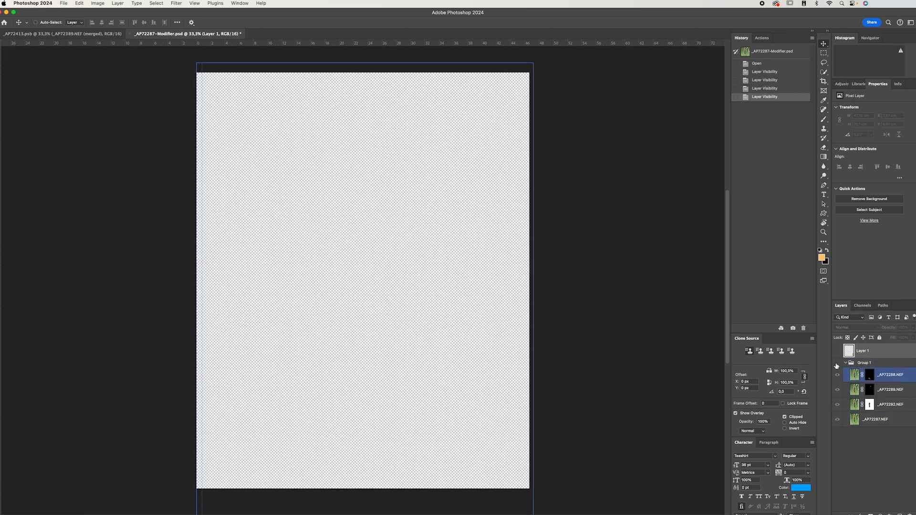
{"action": "left_click", "coordinate": [837, 365]}
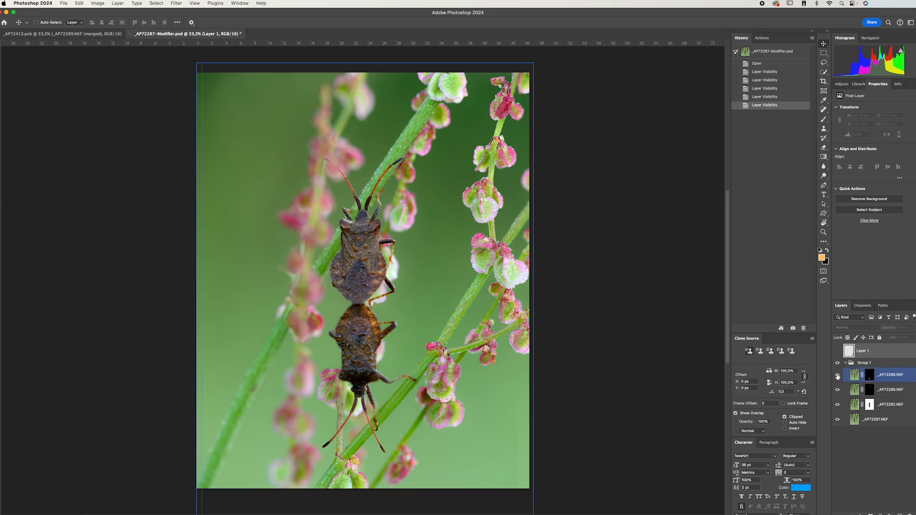
Step: Hide the masked layers _AP72288.NEF, _AP72289.NEF and _AP72292.NEF to view the base photo _AP72287.NEF alone
{"action": "left_click", "coordinate": [837, 376]}
{"action": "left_click", "coordinate": [838, 391]}
{"action": "left_click", "coordinate": [836, 406]}
{"action": "left_click", "coordinate": [837, 422]}
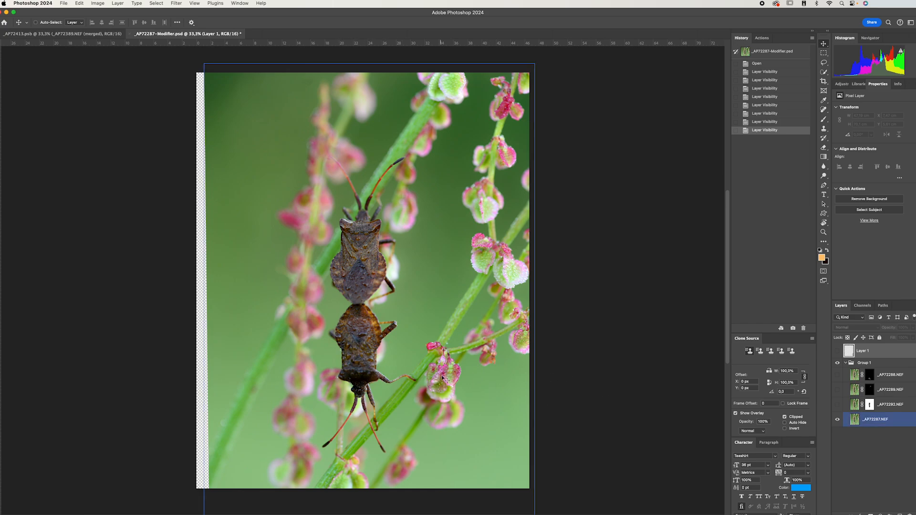
{"action": "left_click", "coordinate": [836, 418]}
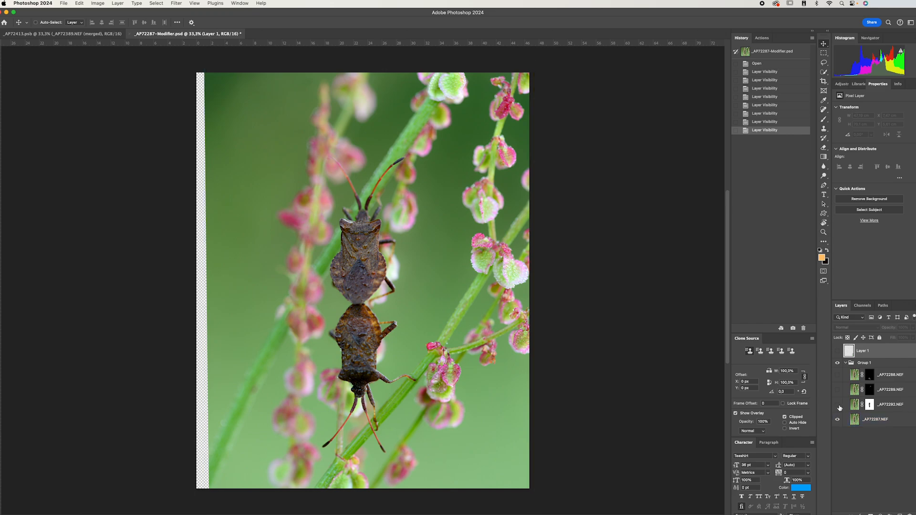
Step: Show _AP72292.NEF with its layer mask disabled, and view it with the base photo _AP72287.NEF hidden and shown again
{"action": "left_click", "coordinate": [839, 406]}
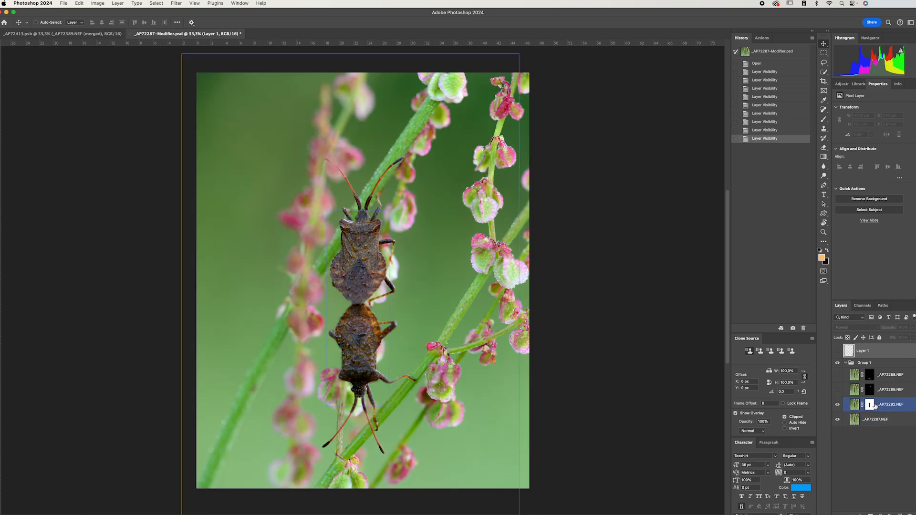
{"action": "left_click", "coordinate": [870, 406], "text": "shift"}
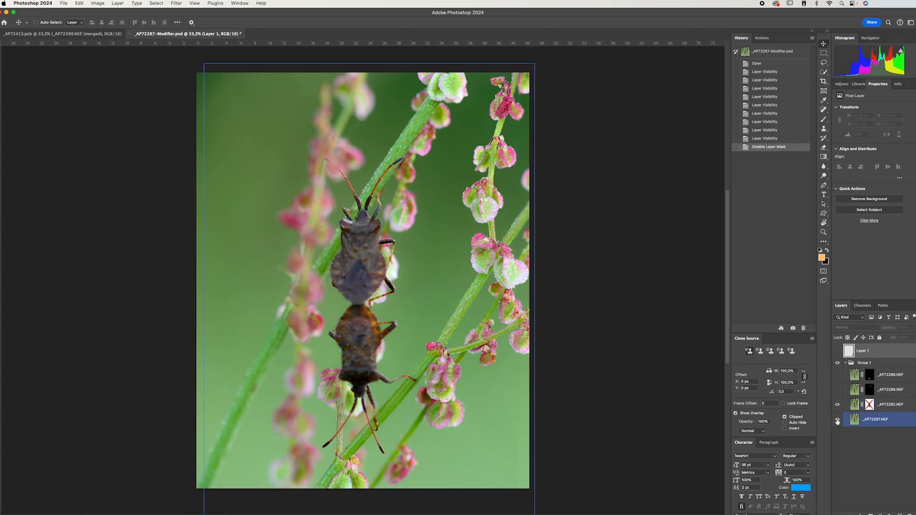
{"action": "left_click", "coordinate": [837, 422]}
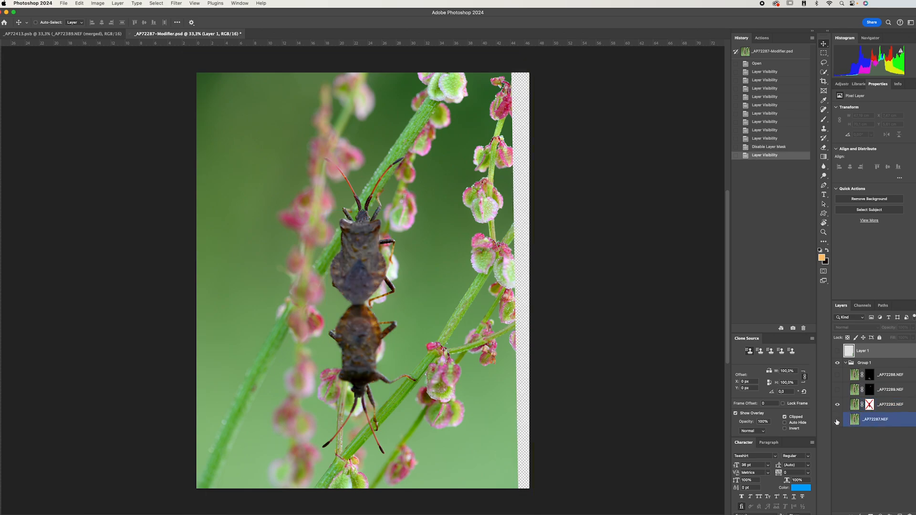
{"action": "key", "text": "alt+bracketright"}
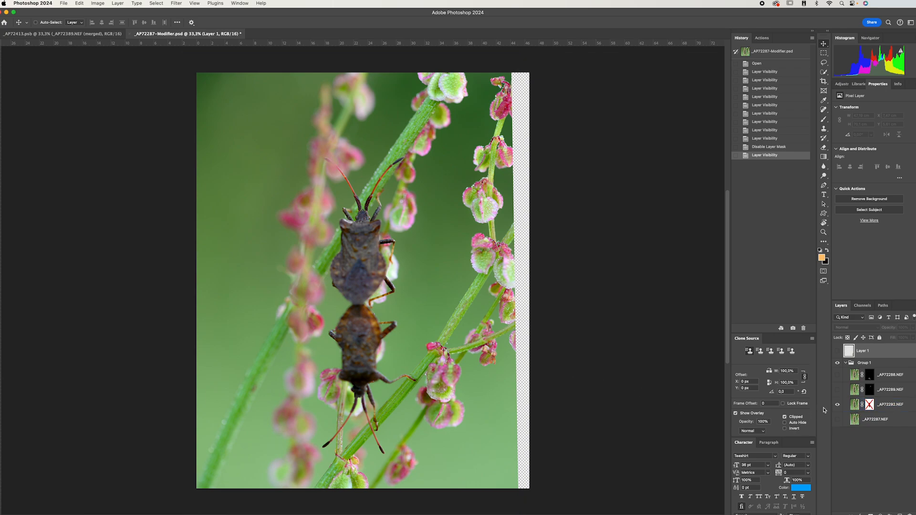
{"action": "left_click", "coordinate": [837, 419]}
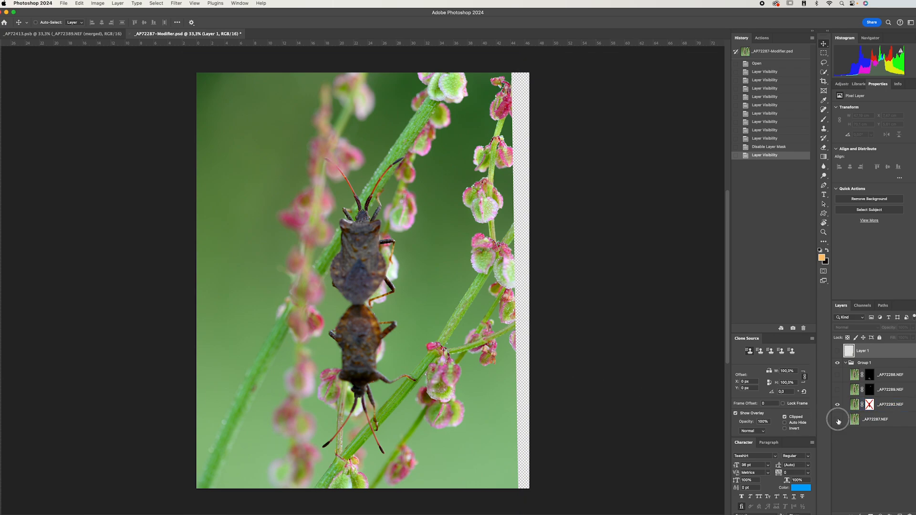
Step: Re-enable the _AP72292.NEF layer mask and toggle it repeatedly to compare the bugs' bodies, leaving the mask enabled
{"action": "left_click", "coordinate": [868, 409], "text": "shift"}
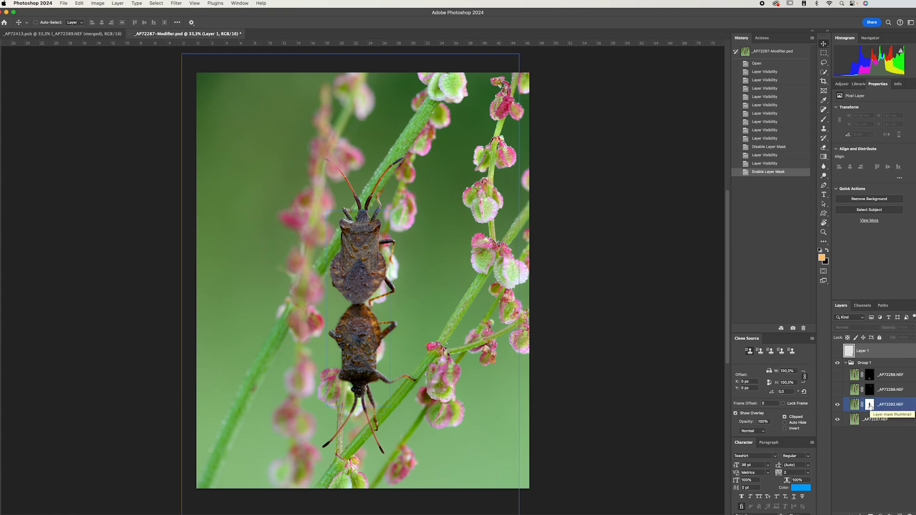
{"action": "left_click", "coordinate": [870, 407], "text": "shift"}
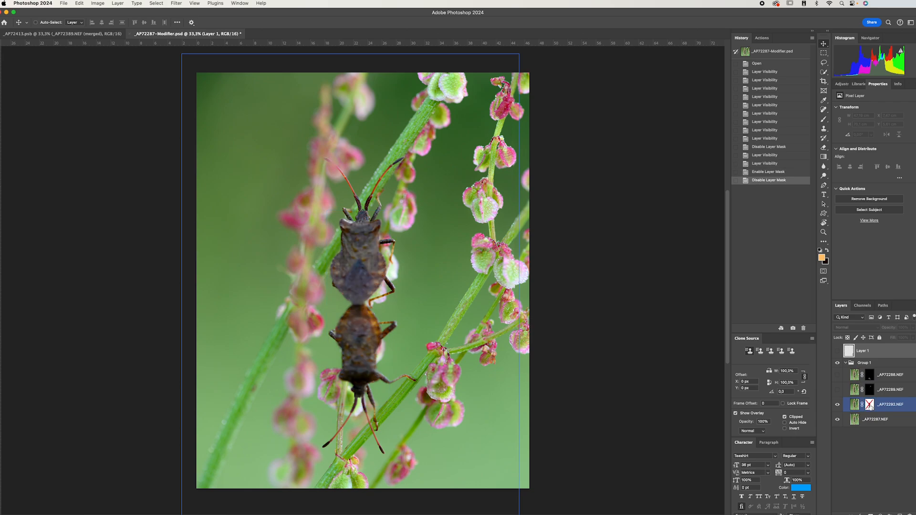
{"action": "left_click", "coordinate": [870, 407], "text": "shift"}
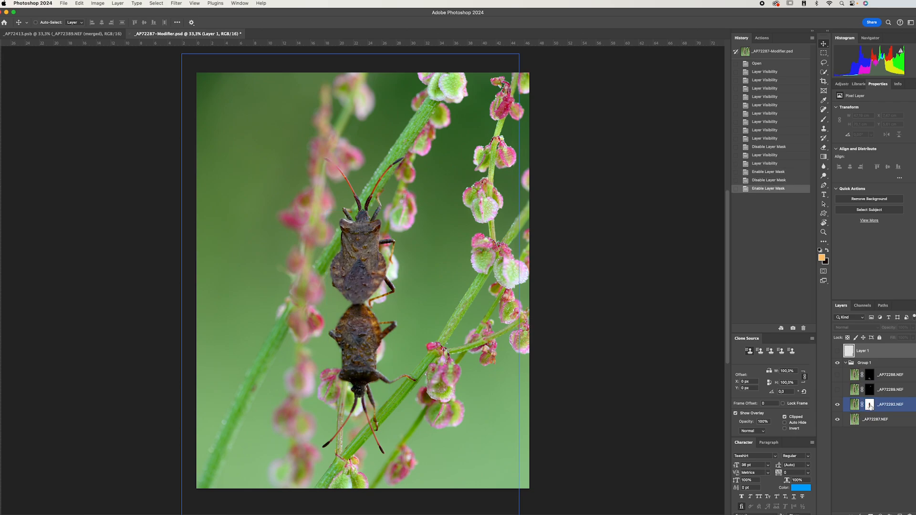
{"action": "left_click", "coordinate": [870, 407], "text": "shift"}
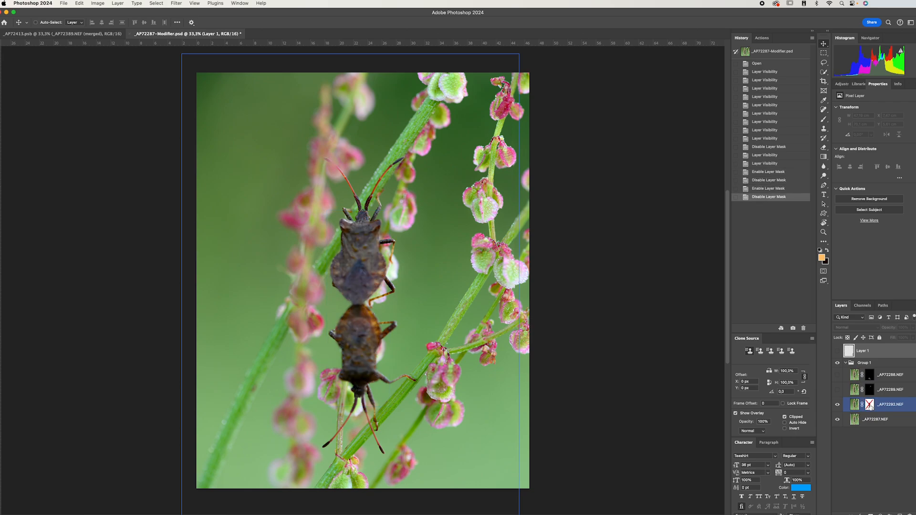
{"action": "left_click", "coordinate": [870, 406], "text": "shift"}
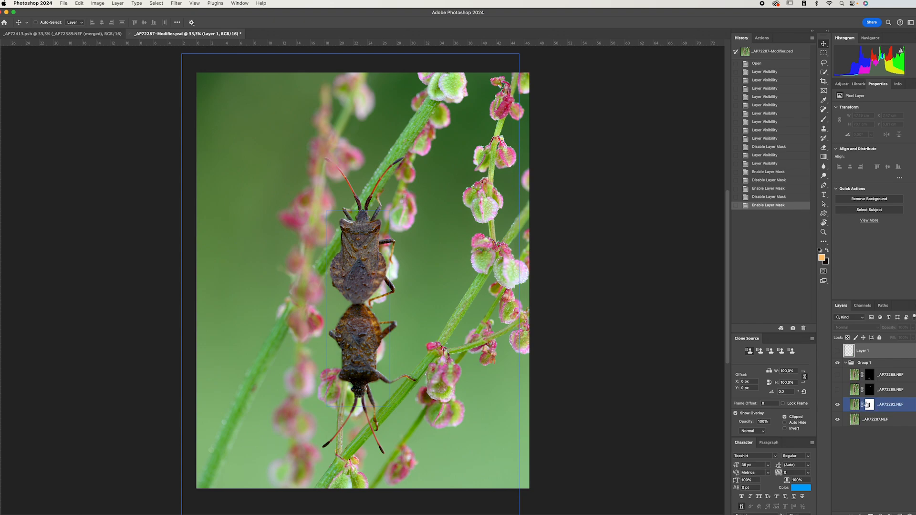
Step: Inspect the _AP72292.NEF mask in Select and Mask, and toggle that layer's visibility to compare it with the base photo
{"action": "double_click", "coordinate": [867, 404]}
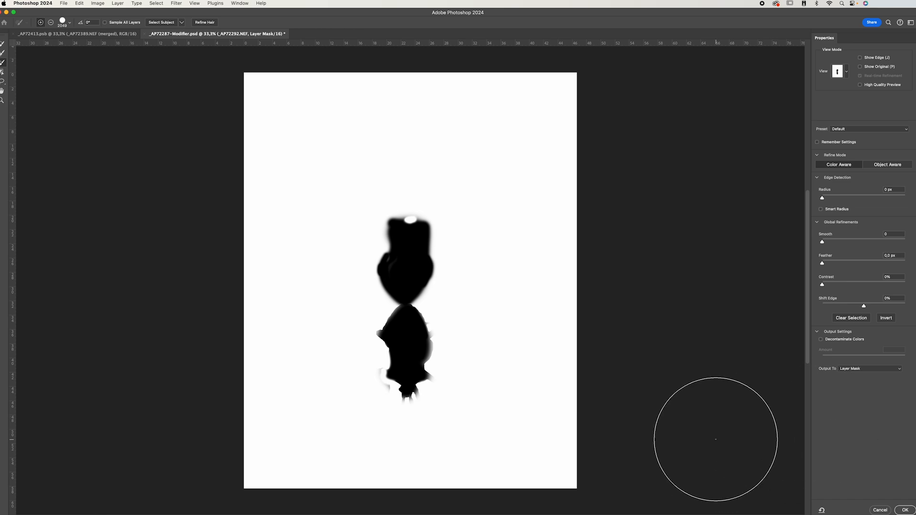
{"action": "left_click", "coordinate": [905, 510]}
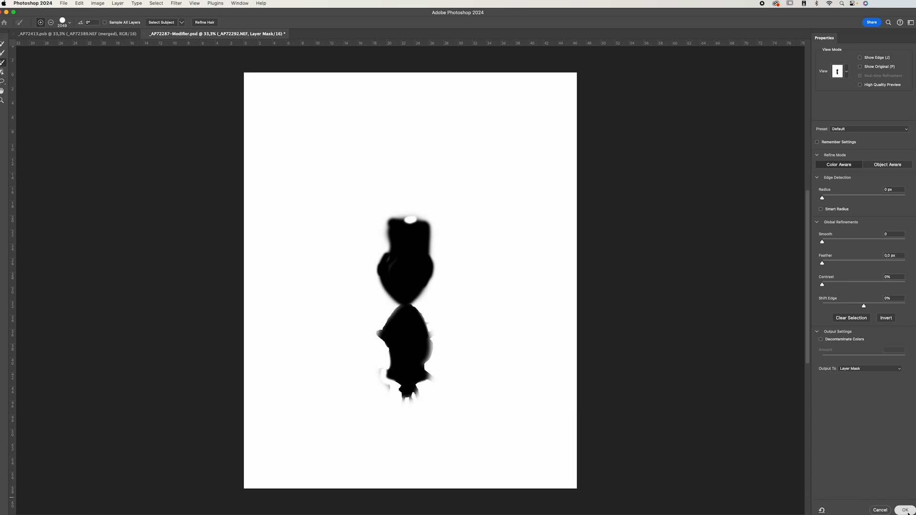
{"action": "left_click", "coordinate": [837, 405]}
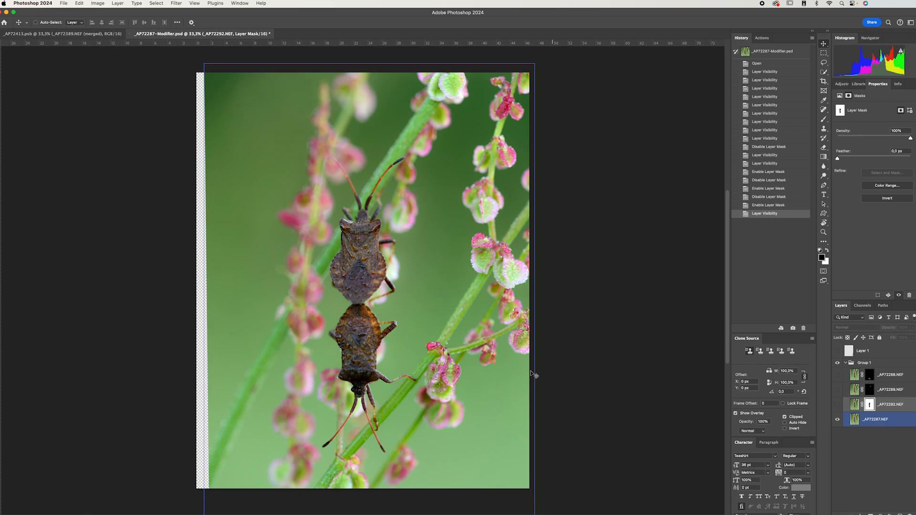
{"action": "left_click", "coordinate": [837, 406]}
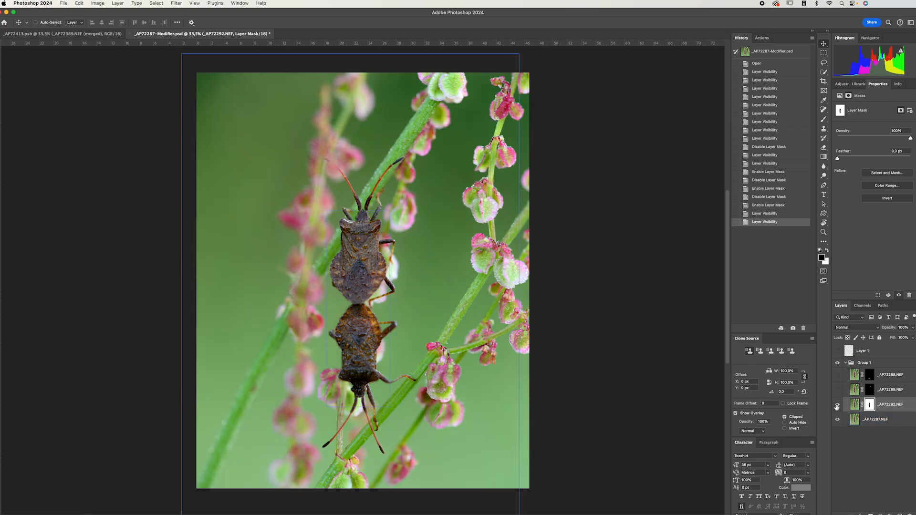
{"action": "left_click", "coordinate": [837, 405]}
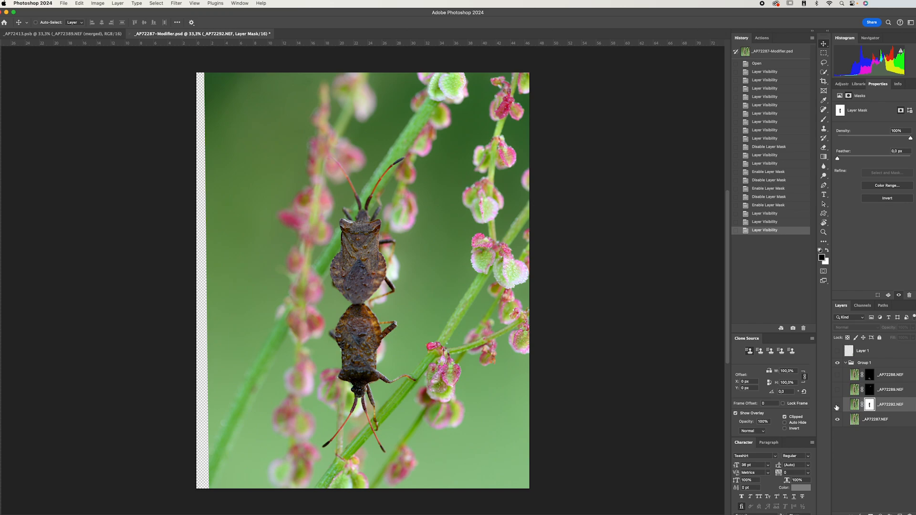
{"action": "left_click", "coordinate": [836, 405]}
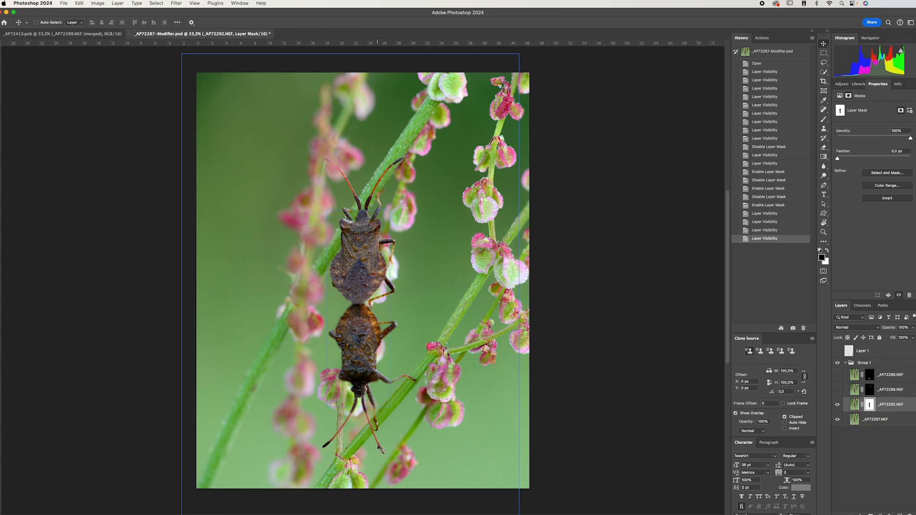
Step: Toggle the visibility of _AP72289.NEF, leave it shown, and inspect its layer mask in Select and Mask
{"action": "left_click", "coordinate": [836, 391]}
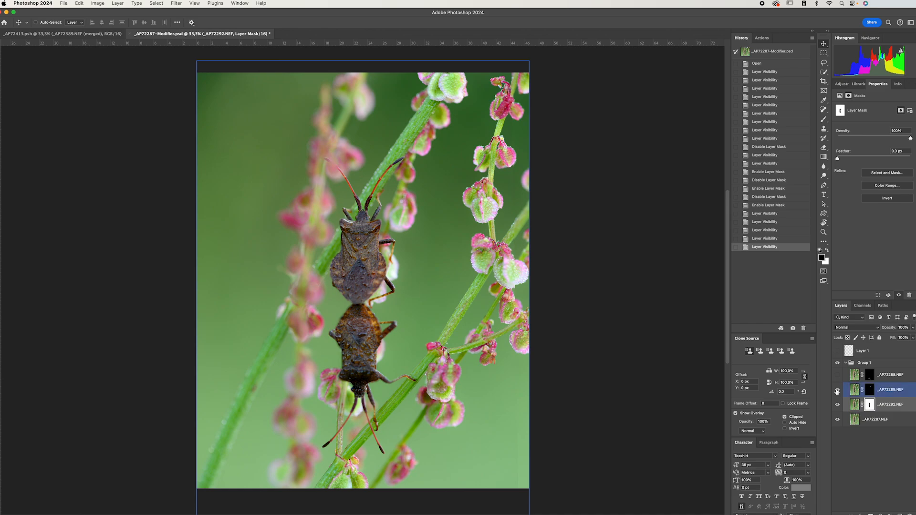
{"action": "left_click", "coordinate": [837, 392]}
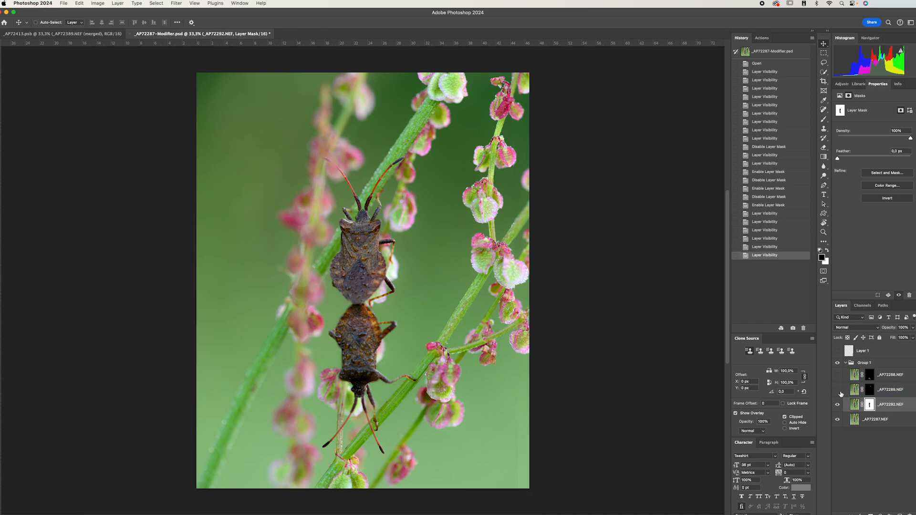
{"action": "left_click", "coordinate": [837, 391]}
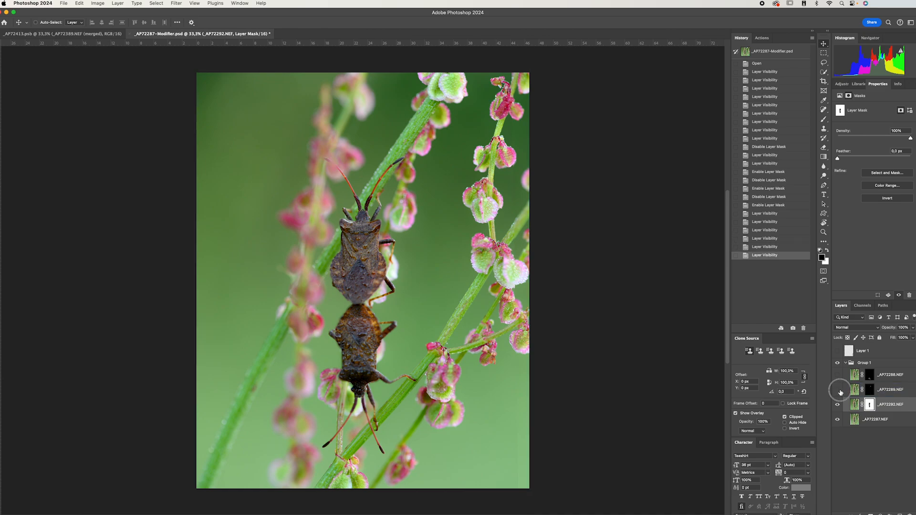
{"action": "double_click", "coordinate": [868, 392]}
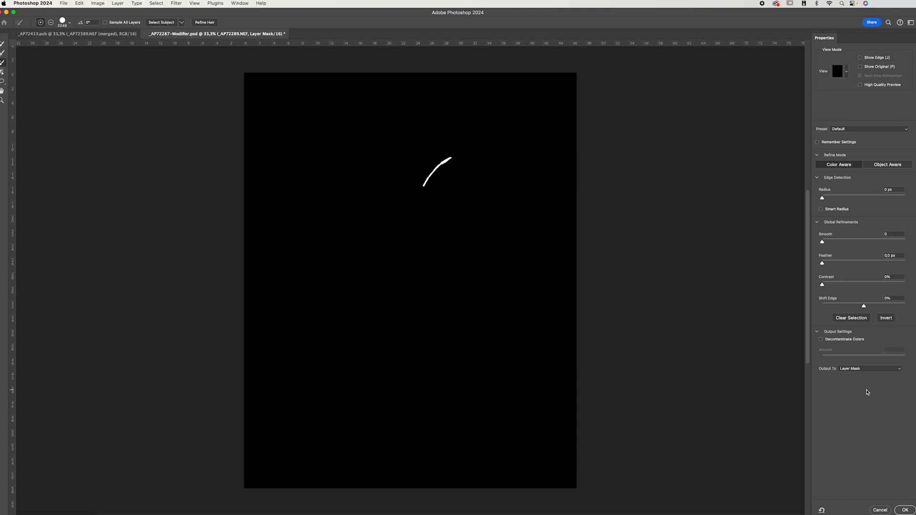
{"action": "left_click", "coordinate": [903, 510]}
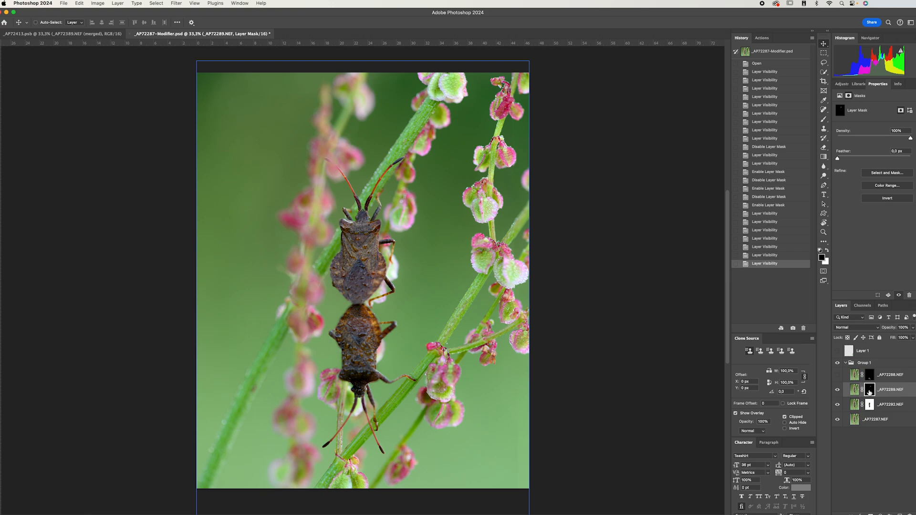
Step: Toggle the _AP72289.NEF layer mask off and on repeatedly to compare the masked and full photo, leaving the mask enabled
{"action": "left_click", "coordinate": [869, 391], "text": "shift"}
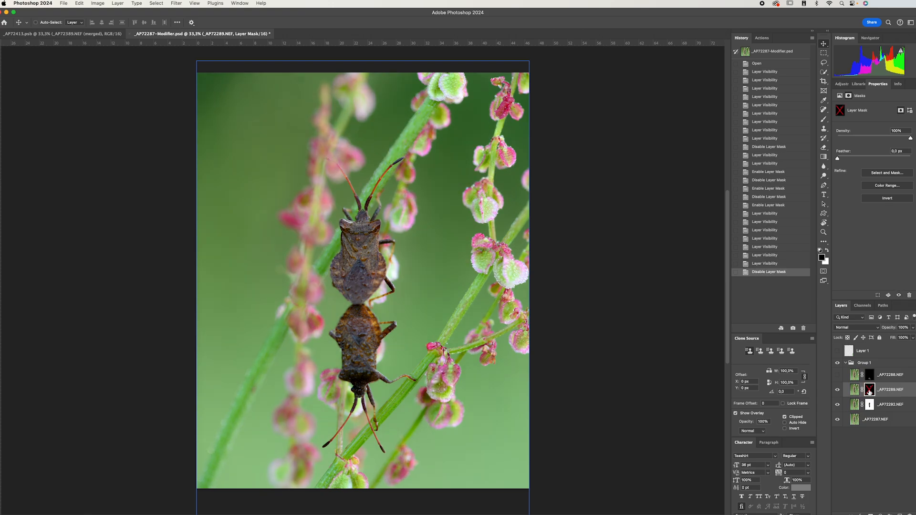
{"action": "left_click", "coordinate": [869, 391], "text": "shift"}
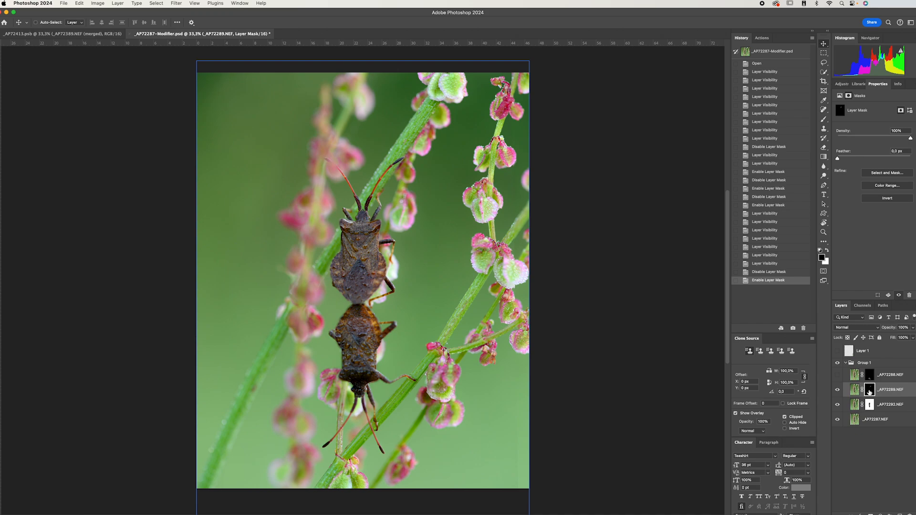
{"action": "left_click", "coordinate": [868, 391], "text": "shift"}
{"action": "left_click", "coordinate": [869, 391], "text": "shift"}
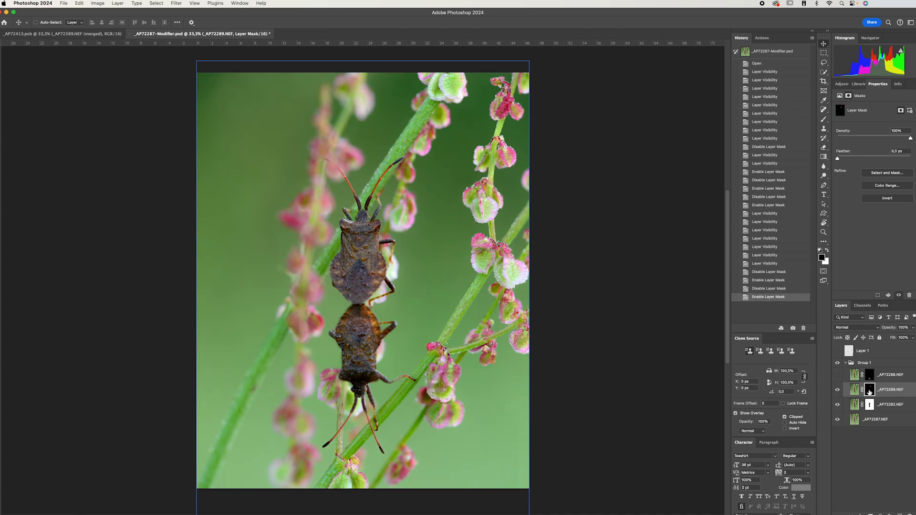
{"action": "left_click", "coordinate": [869, 391], "text": "shift"}
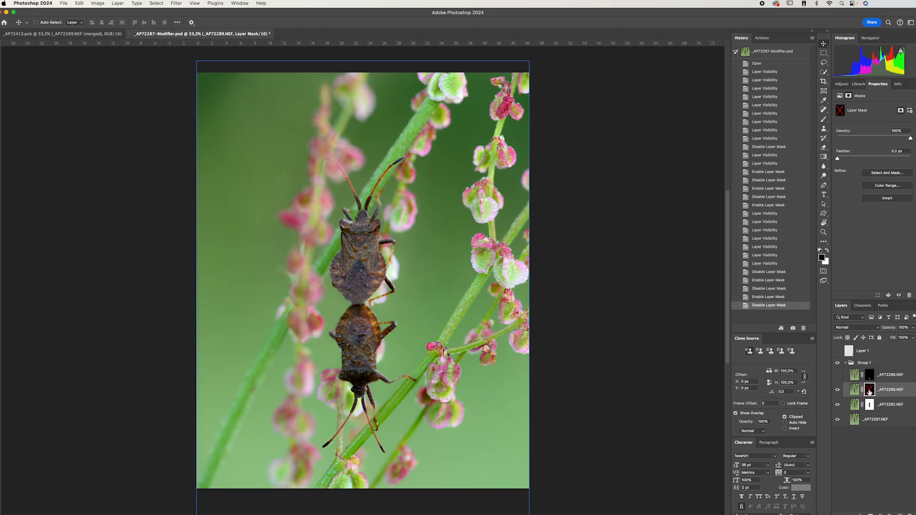
{"action": "left_click", "coordinate": [869, 391], "text": "shift"}
{"action": "left_click", "coordinate": [869, 391], "text": "shift"}
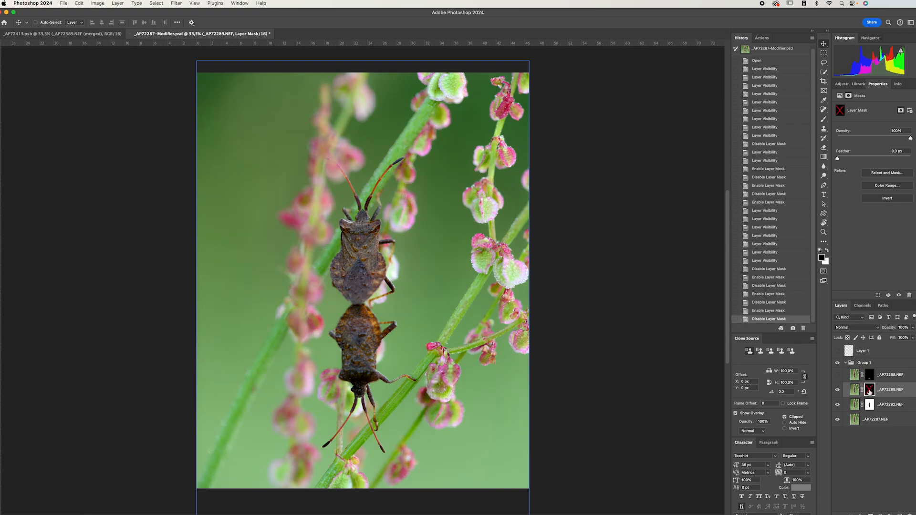
{"action": "left_click", "coordinate": [869, 391], "text": "shift"}
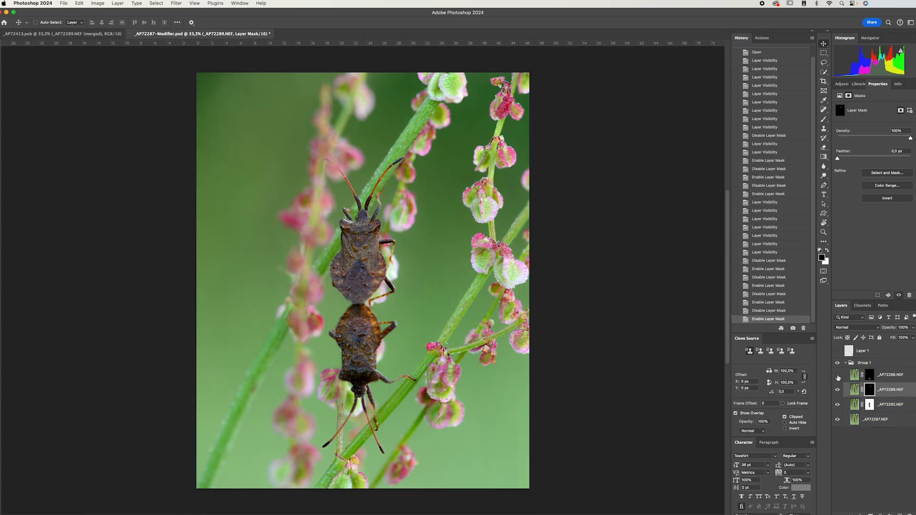
Step: Show the _AP72288.NEF layer and toggle its mask off and on to check which part it contributes
{"action": "left_click", "coordinate": [838, 377]}
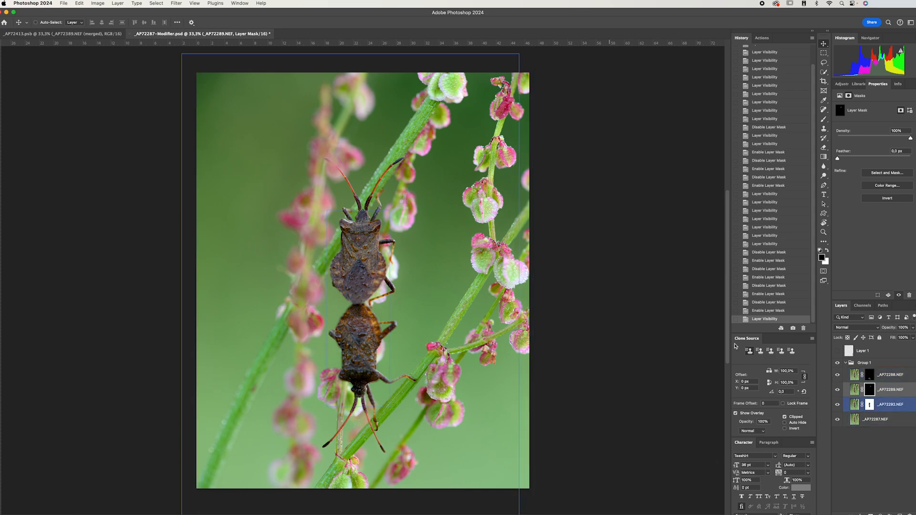
{"action": "left_click", "coordinate": [856, 375]}
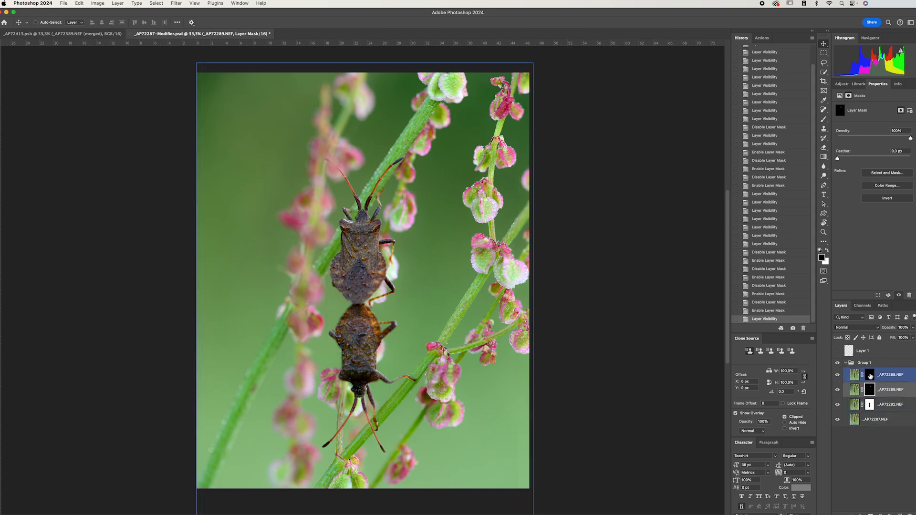
{"action": "left_click", "coordinate": [870, 376], "text": "shift"}
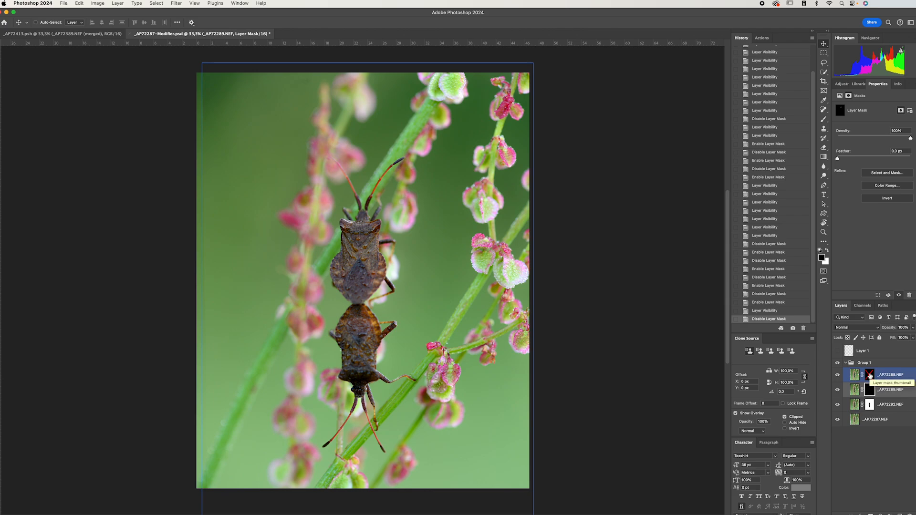
{"action": "left_click", "coordinate": [870, 376], "text": "shift"}
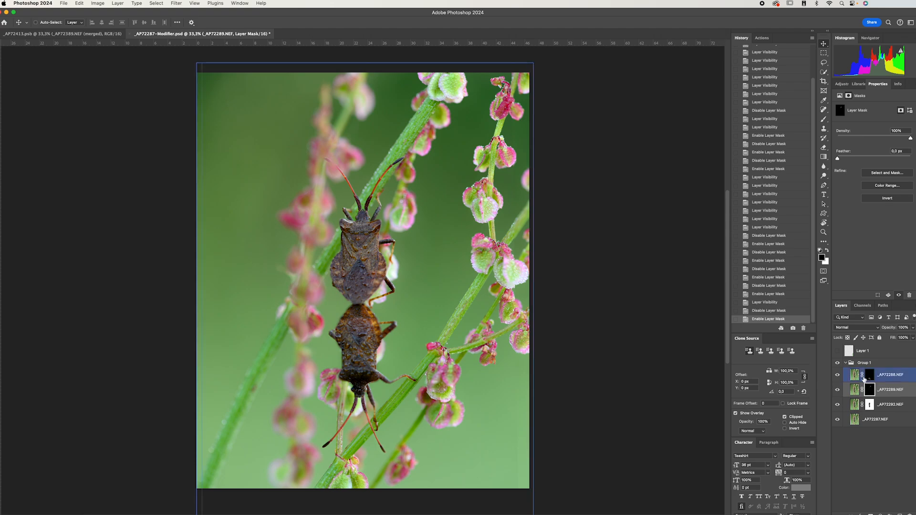
Step: Toggle the _AP72288.NEF layer off and on to compare the lower bug's head and antennae up close, leaving the layer shown
{"action": "left_click", "coordinate": [837, 376]}
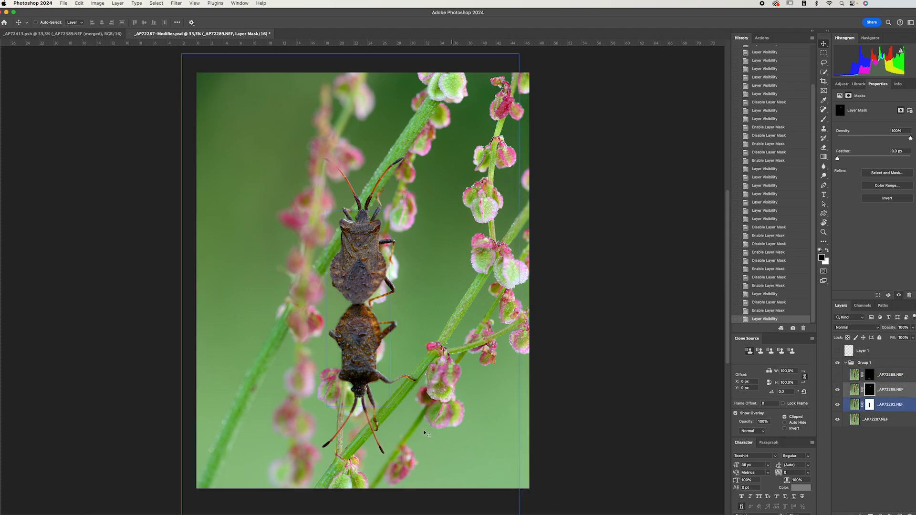
{"action": "key", "text": "super+plus"}
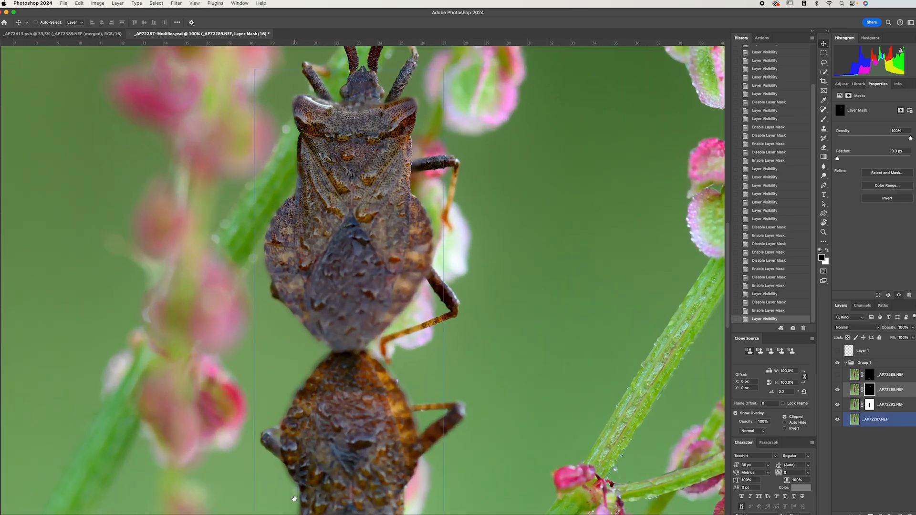
{"action": "left_click_drag", "start_coordinate": [317, 497], "coordinate": [359, 265]}
{"action": "left_click_drag", "start_coordinate": [368, 461], "coordinate": [357, 343]}
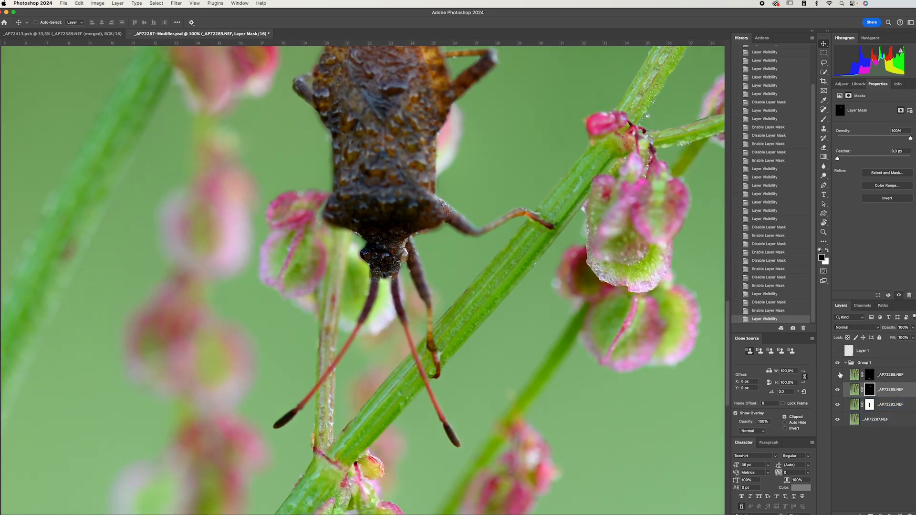
{"action": "left_click", "coordinate": [837, 376]}
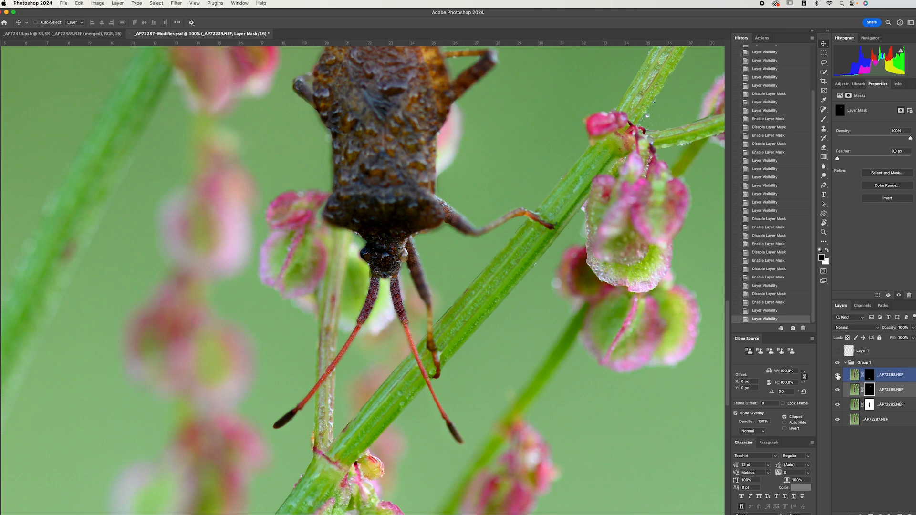
{"action": "key", "text": "super+minus"}
{"action": "key", "text": "super+minus"}
{"action": "key", "text": "super+minus"}
{"action": "key", "text": "super+minus"}
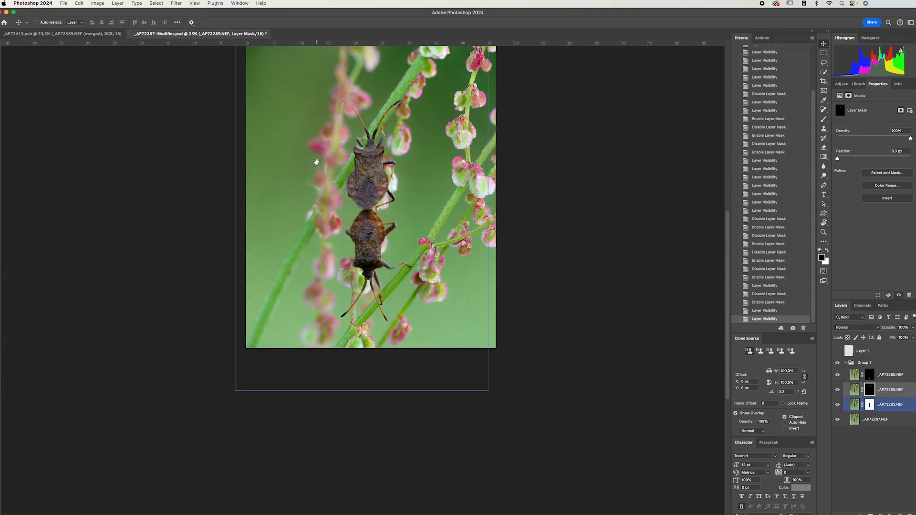
{"action": "left_click_drag", "start_coordinate": [333, 161], "coordinate": [300, 227]}
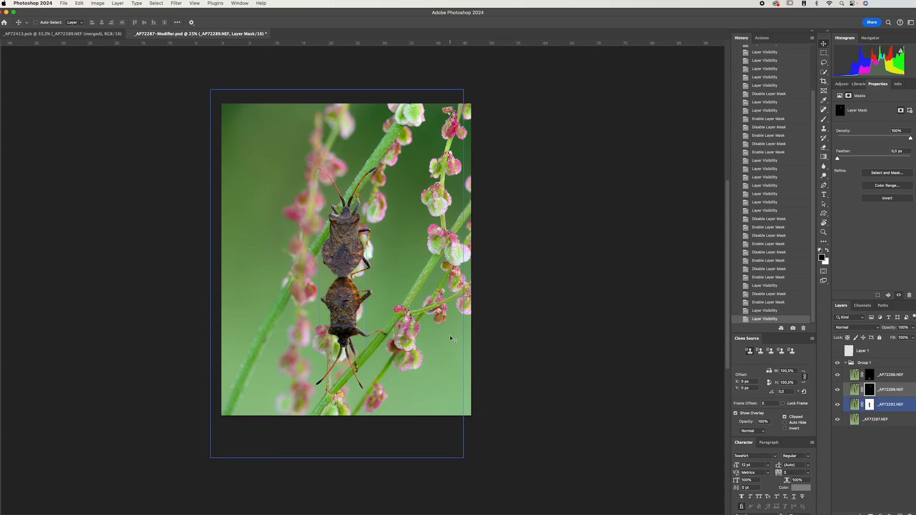
Step: Show Layer 1, then toggle Group 1 off and on to examine what Layer 1 covers near the photo's edge
{"action": "key", "text": "super+equal"}
{"action": "key", "text": "super+equal"}
{"action": "key", "text": "super+equal"}
{"action": "left_click_drag", "start_coordinate": [552, 430], "coordinate": [343, 370]}
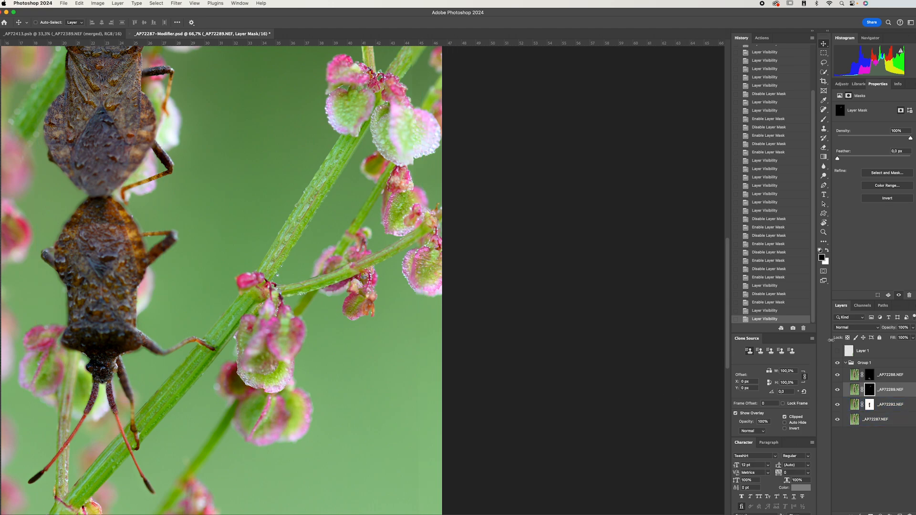
{"action": "left_click", "coordinate": [837, 352]}
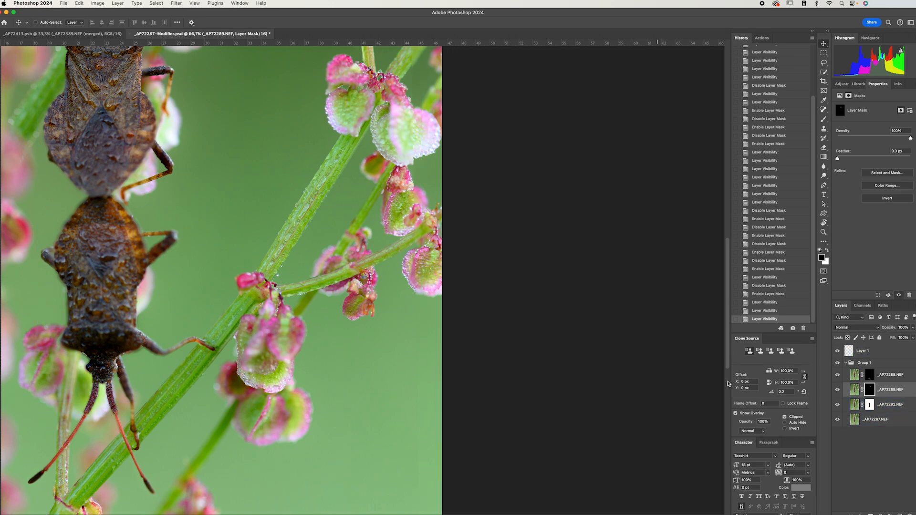
{"action": "left_click", "coordinate": [838, 363]}
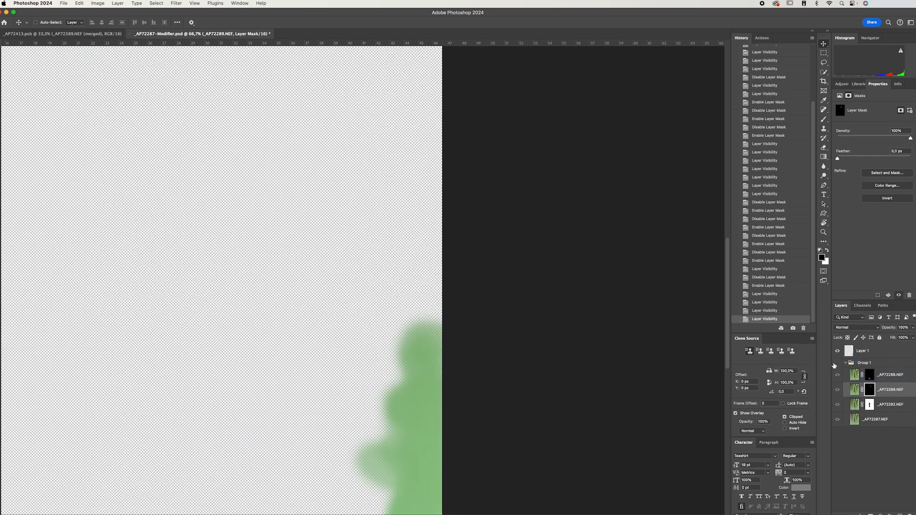
{"action": "left_click", "coordinate": [837, 364]}
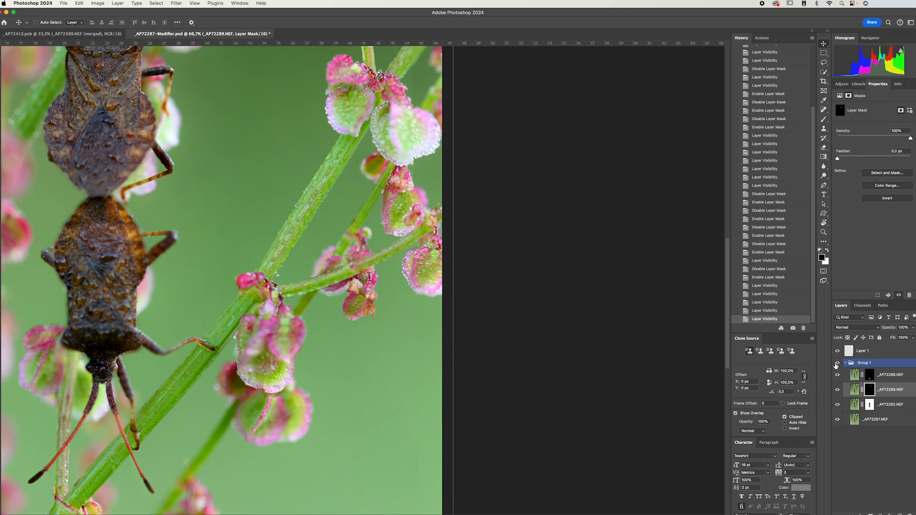
{"action": "key", "text": "super+minus"}
{"action": "key", "text": "super+minus"}
{"action": "key", "text": "super+minus"}
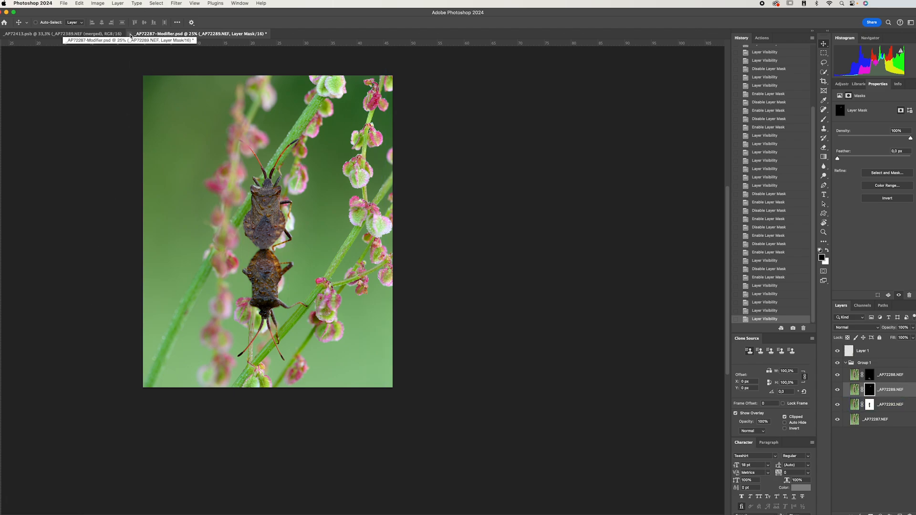
Step: Close _AP72287-Modifier.psd without saving the changes, and look through the layer list of _AP72413.psb
{"action": "left_click", "coordinate": [130, 35]}
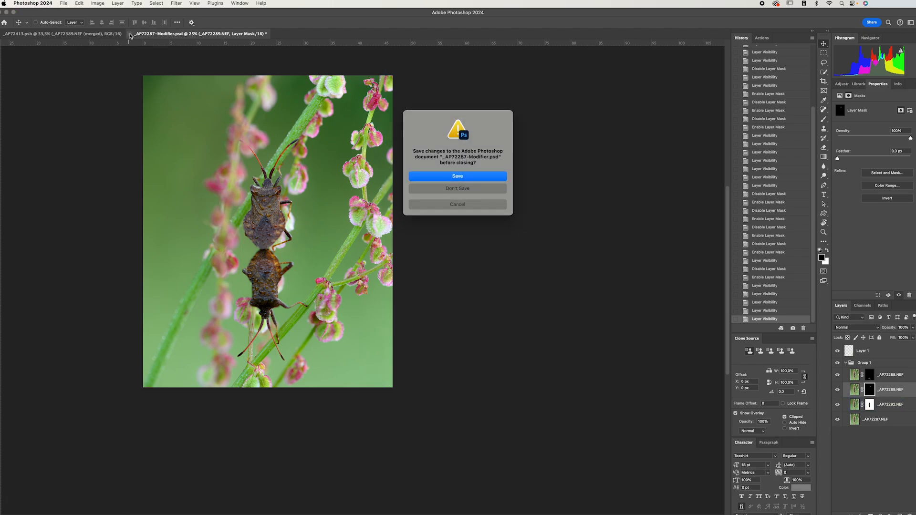
{"action": "left_click", "coordinate": [471, 188]}
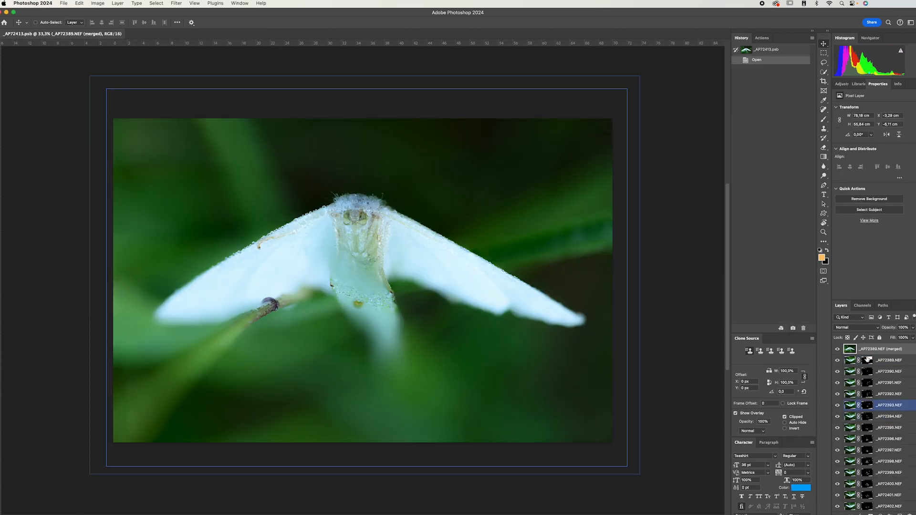
{"action": "scroll", "coordinate": [905, 362], "scroll_direction": "down", "scroll_amount": 3}
{"action": "scroll", "coordinate": [905, 361], "scroll_direction": "down", "scroll_amount": 4}
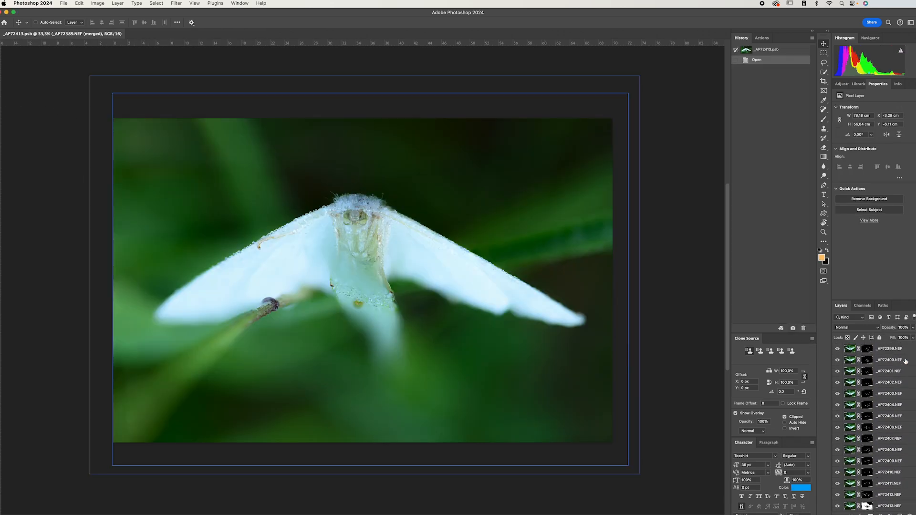
{"action": "left_click", "coordinate": [905, 361]}
{"action": "scroll", "coordinate": [905, 362], "scroll_direction": "up", "scroll_amount": 8}
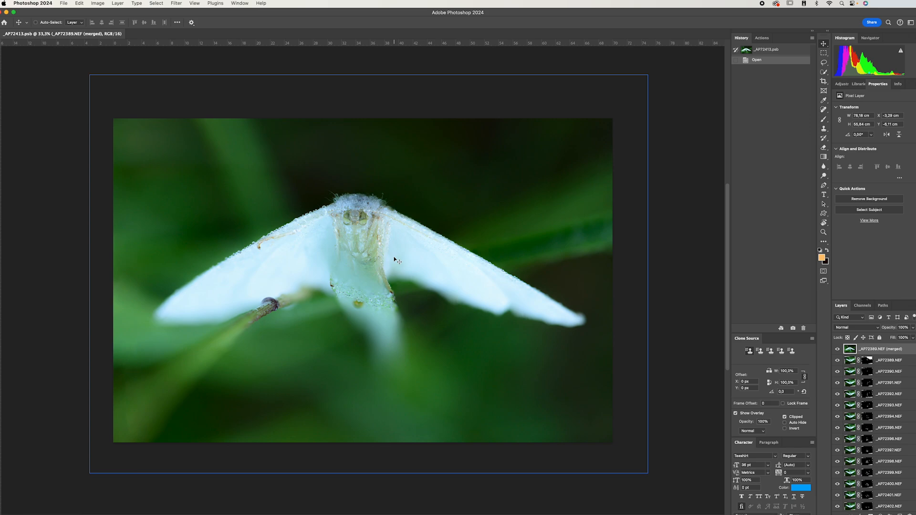
Step: Examine the white moth's head, eyes, legs and abdomen up close in the merged stack for blurred or badly blended areas
{"action": "key", "text": "super+plus"}
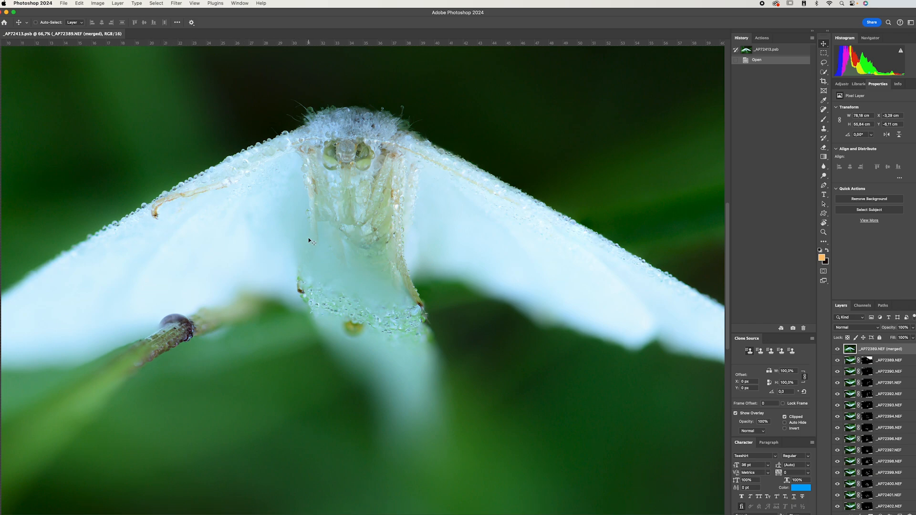
{"action": "key", "text": "super+minus"}
{"action": "key", "text": "super+minus"}
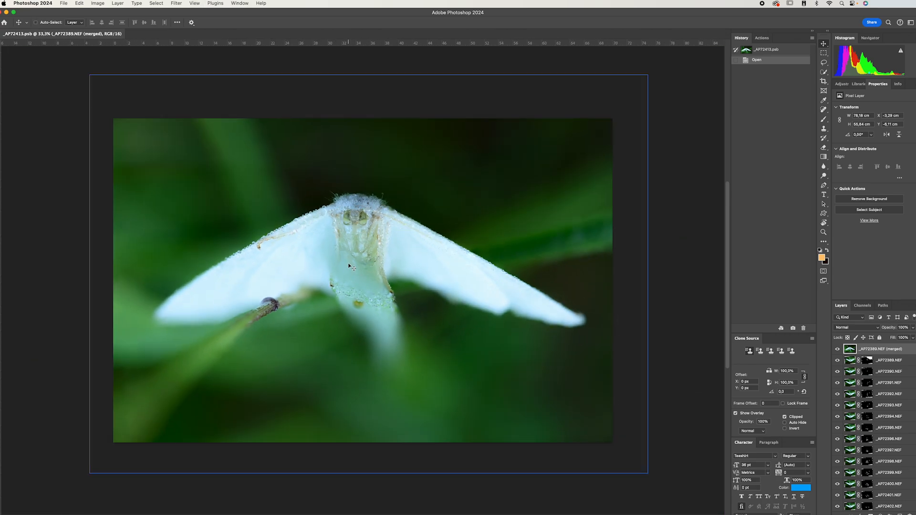
{"action": "key", "text": "super+plus"}
{"action": "key", "text": "super+plus"}
{"action": "key", "text": "super+plus"}
{"action": "key", "text": "super+plus"}
{"action": "left_click_drag", "start_coordinate": [384, 186], "coordinate": [401, 318]}
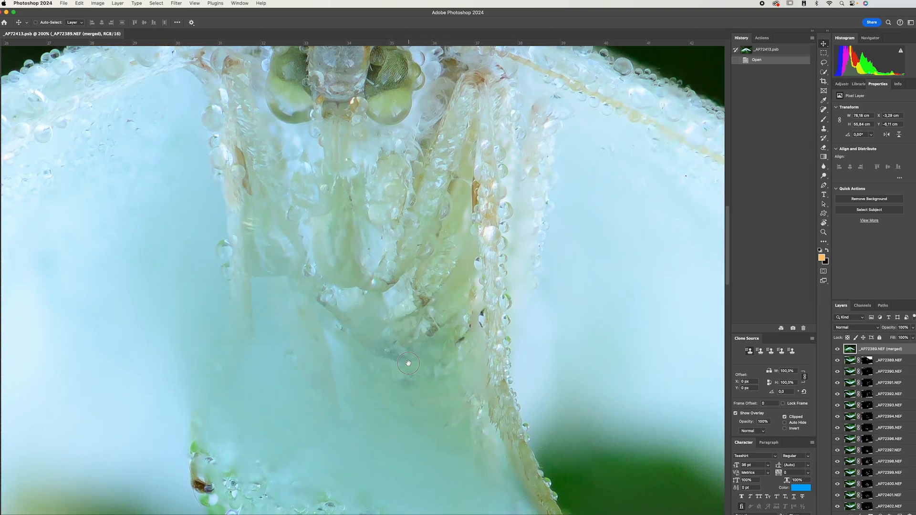
{"action": "left_click_drag", "start_coordinate": [387, 185], "coordinate": [428, 305]}
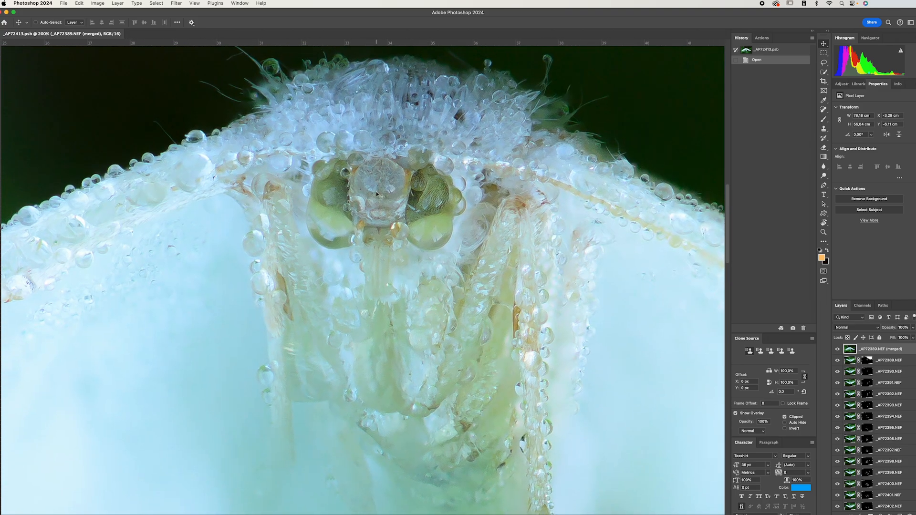
Step: Shift the _AP72389.NEF (merged) layer slightly downward and view the whole moth image
{"action": "left_click_drag", "start_coordinate": [345, 137], "coordinate": [350, 169]}
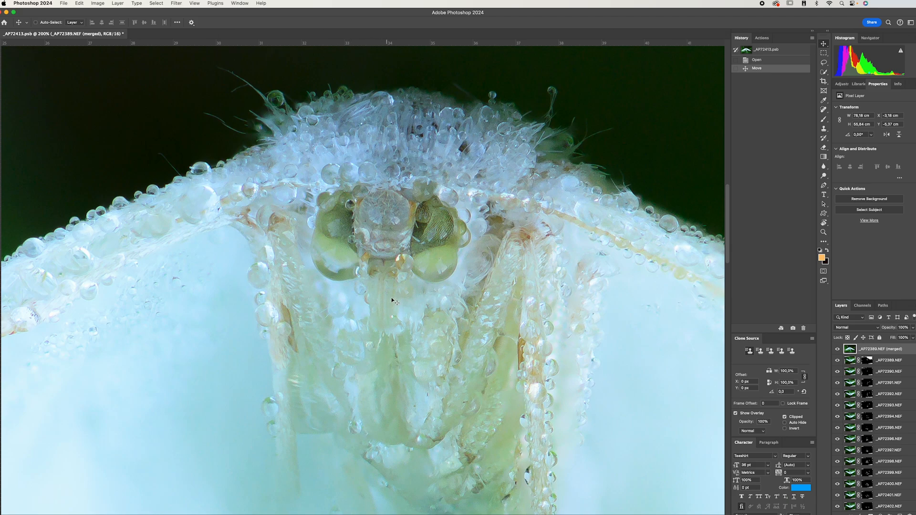
{"action": "left_click_drag", "start_coordinate": [398, 302], "coordinate": [399, 223]}
{"action": "scroll", "coordinate": [398, 223], "scroll_direction": "down", "scroll_amount": 5}
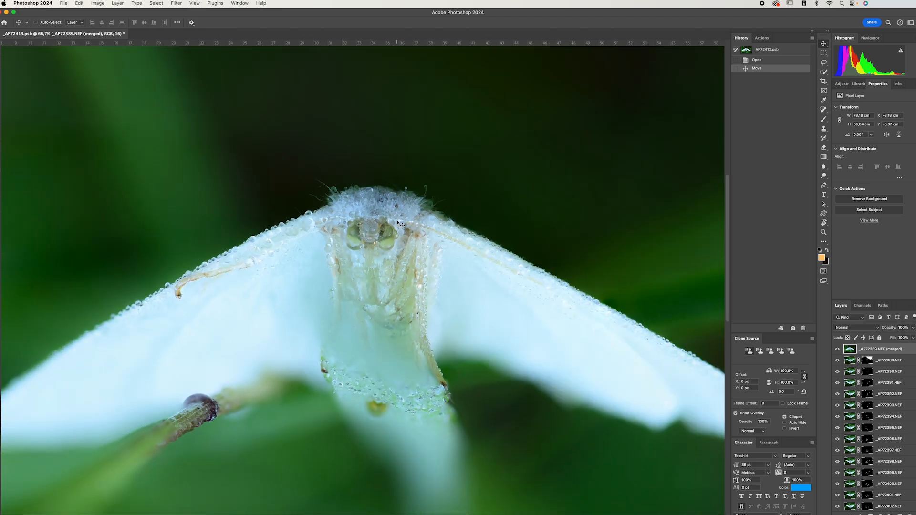
{"action": "scroll", "coordinate": [399, 224], "scroll_direction": "down", "scroll_amount": 2}
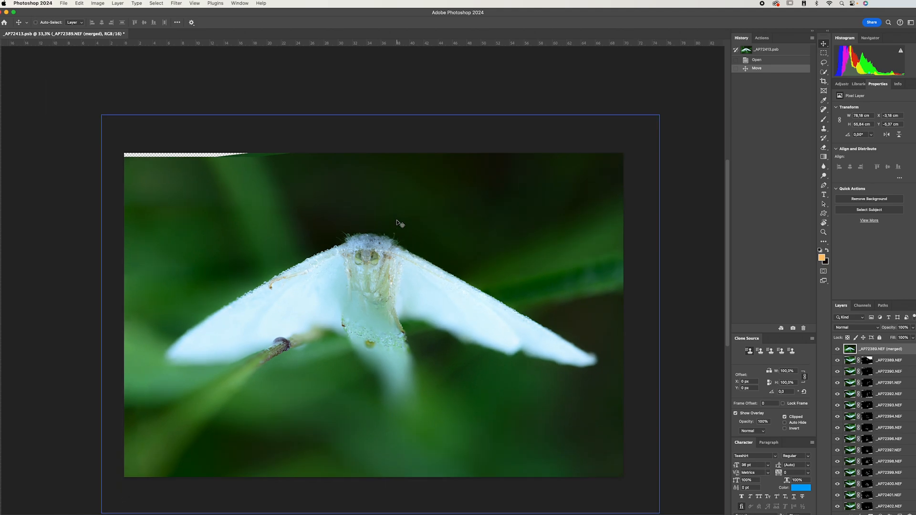